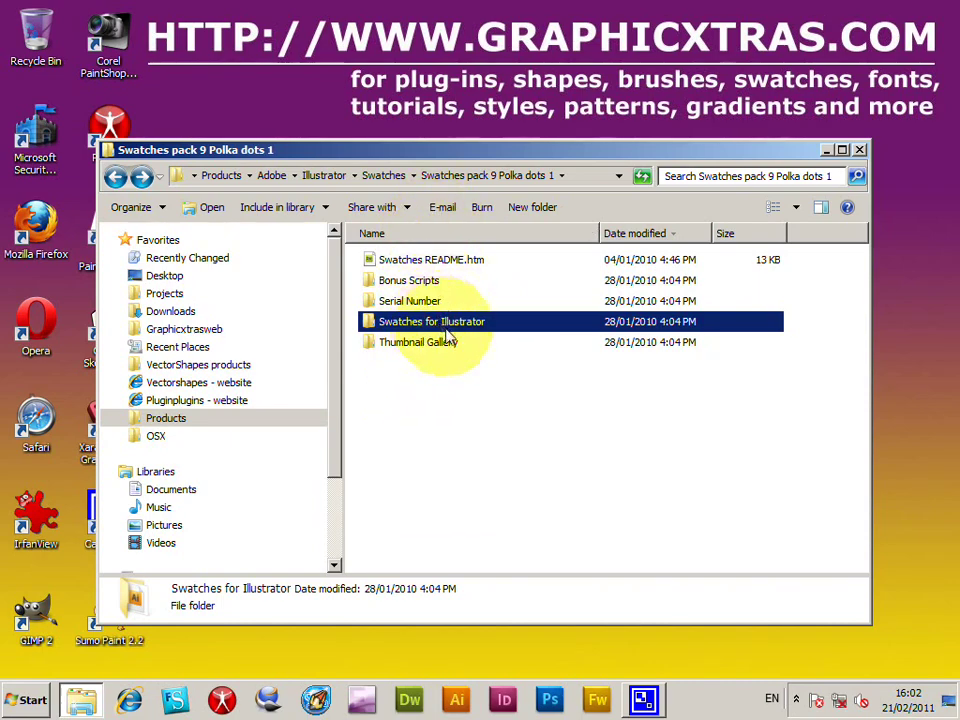
Step: Find the Swatches for Illustrator subfolder inside the Swatches pack 9 Polka dots 1 folder
{"action": "mouse_move", "coordinate": [463, 330]}
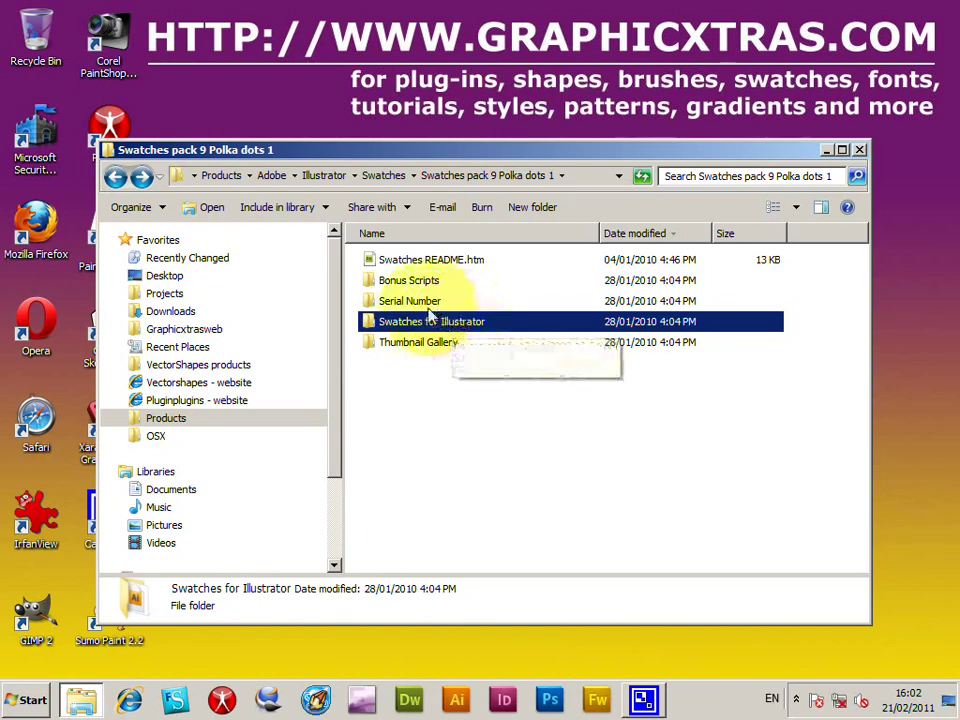
Step: Open Swatches for Illustrator and select GX09_PolkaDots1_001.ai
{"action": "double_click", "coordinate": [434, 325]}
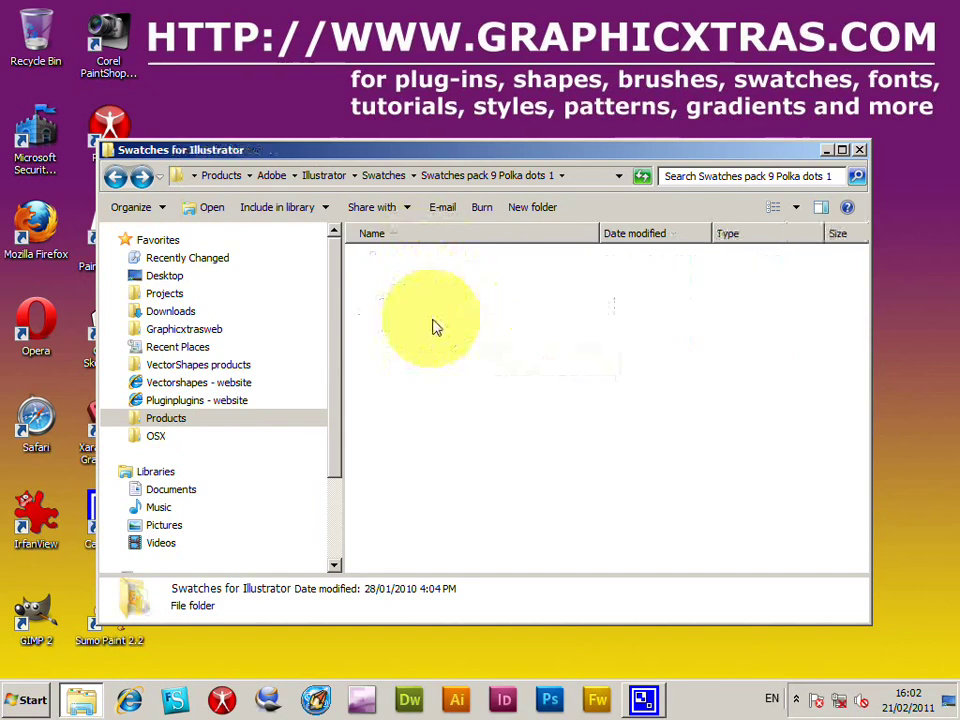
{"action": "left_click", "coordinate": [437, 268]}
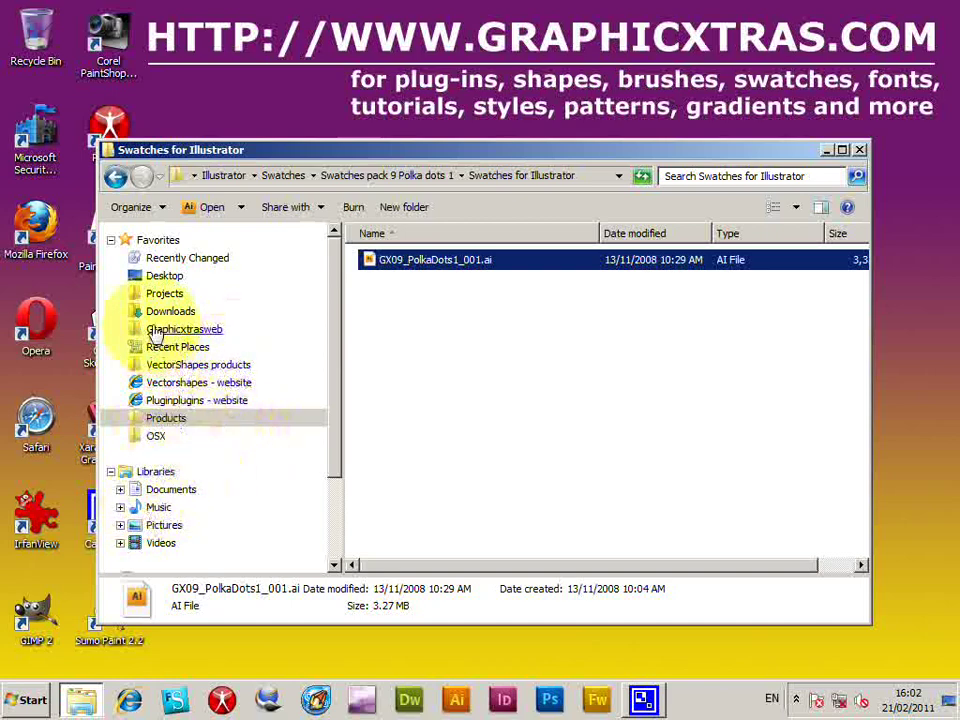
{"action": "left_click_drag", "start_coordinate": [336, 369], "coordinate": [339, 456]}
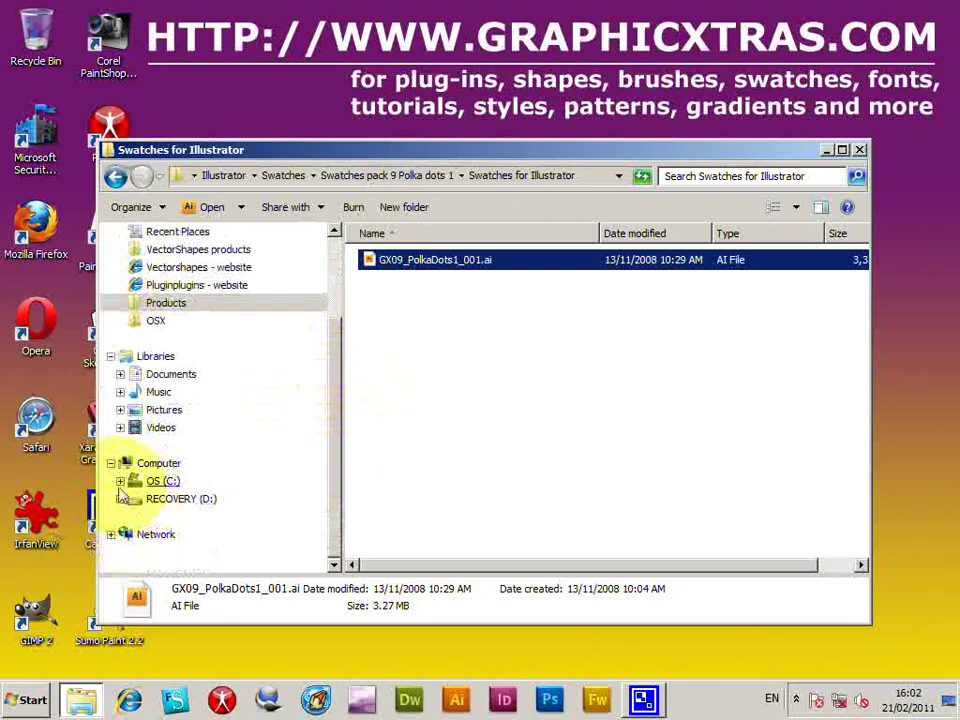
Step: Browse from the C: drive into Program Files > Adobe > Adobe Illustrator CS5
{"action": "left_click", "coordinate": [155, 487]}
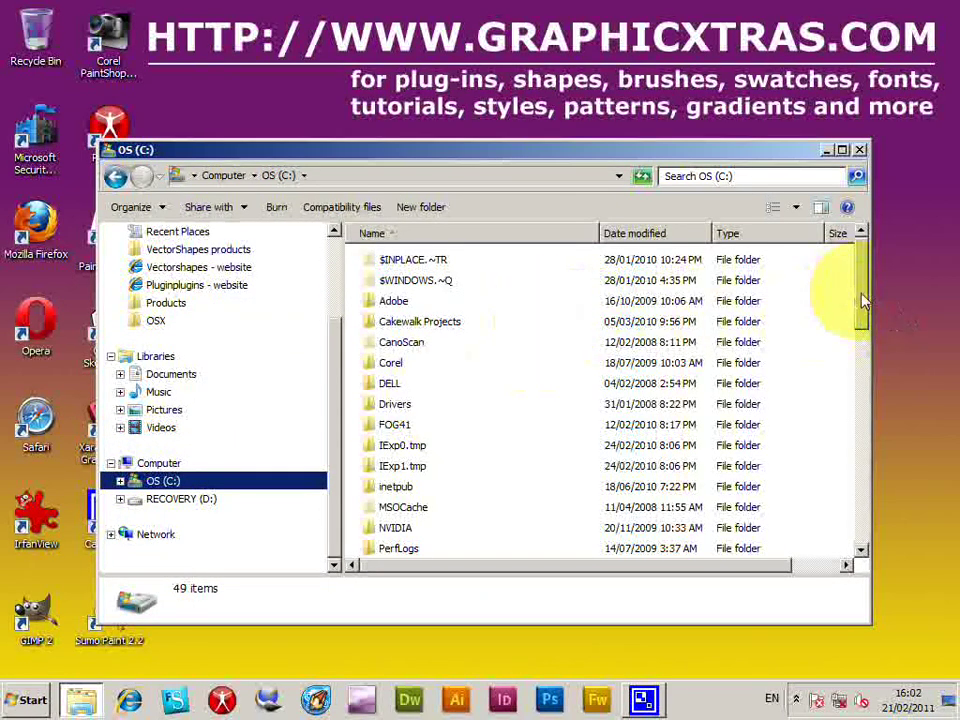
{"action": "left_click_drag", "start_coordinate": [864, 300], "coordinate": [868, 356]}
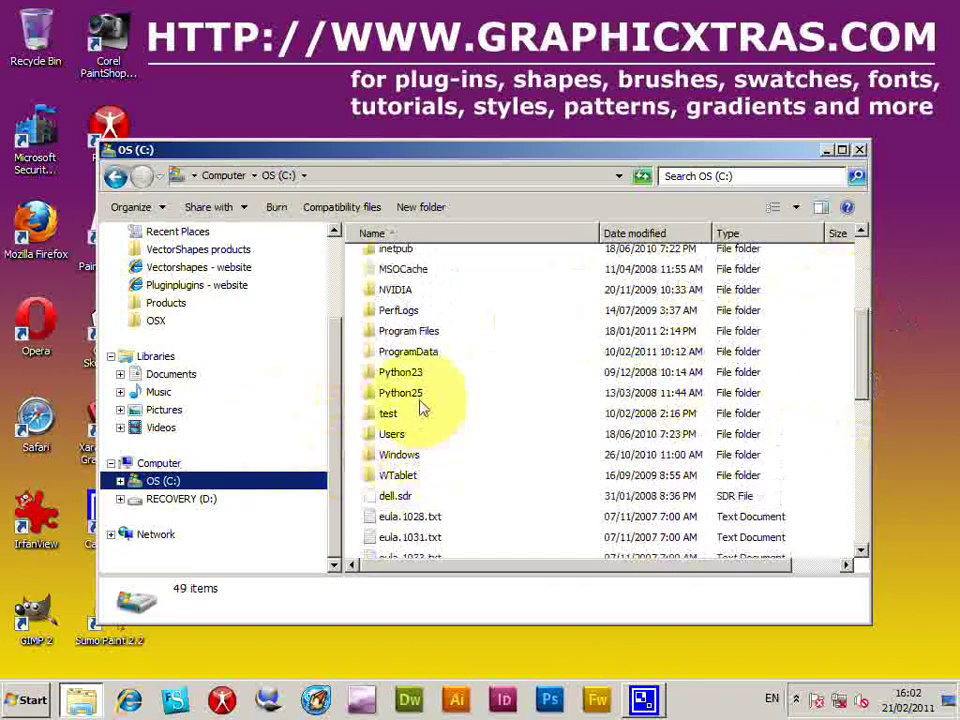
{"action": "double_click", "coordinate": [420, 340]}
{"action": "double_click", "coordinate": [391, 280]}
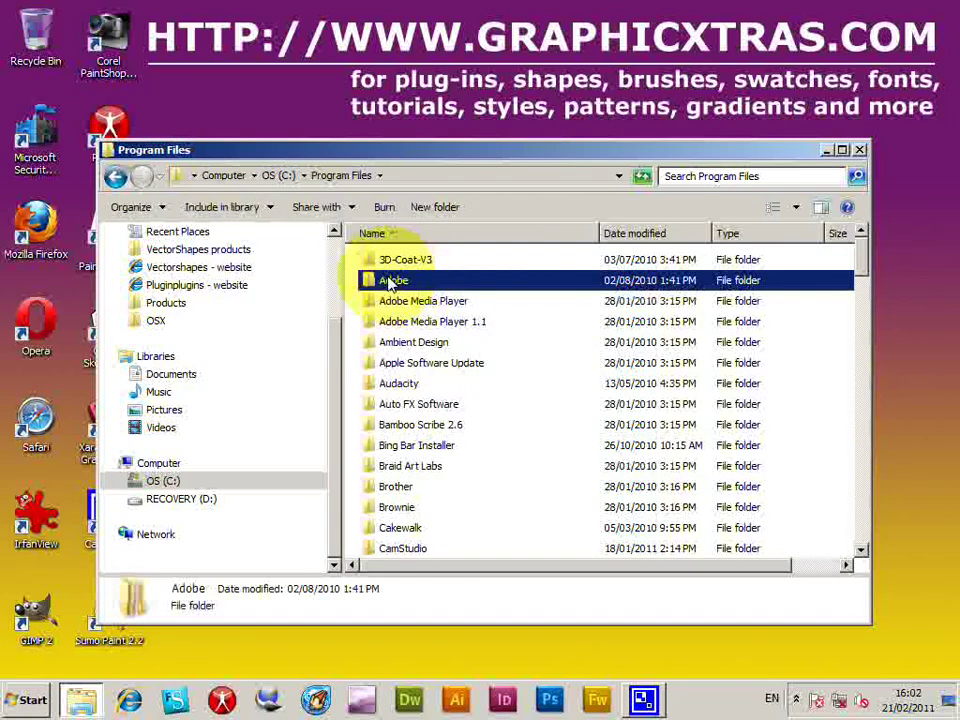
{"action": "left_click_drag", "start_coordinate": [857, 285], "coordinate": [868, 388]}
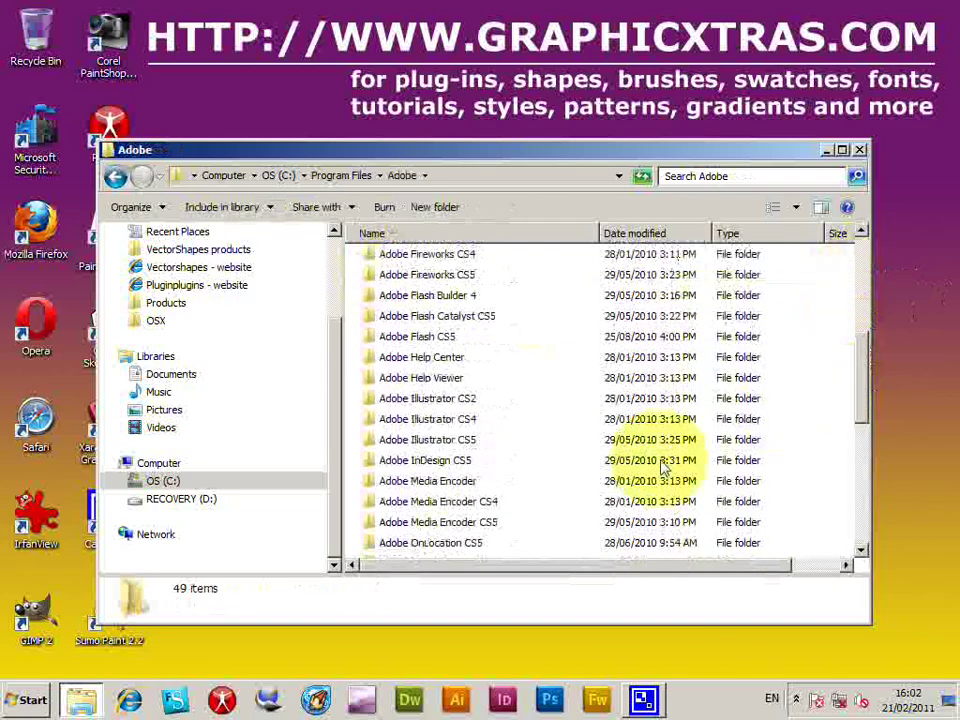
{"action": "left_click", "coordinate": [459, 452]}
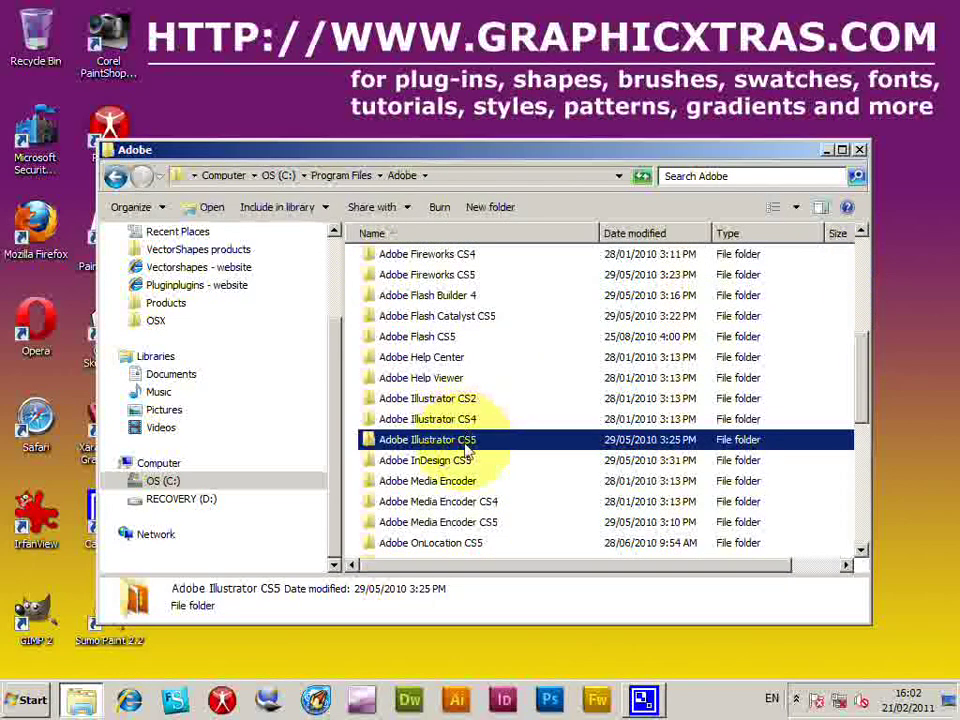
{"action": "double_click", "coordinate": [472, 452]}
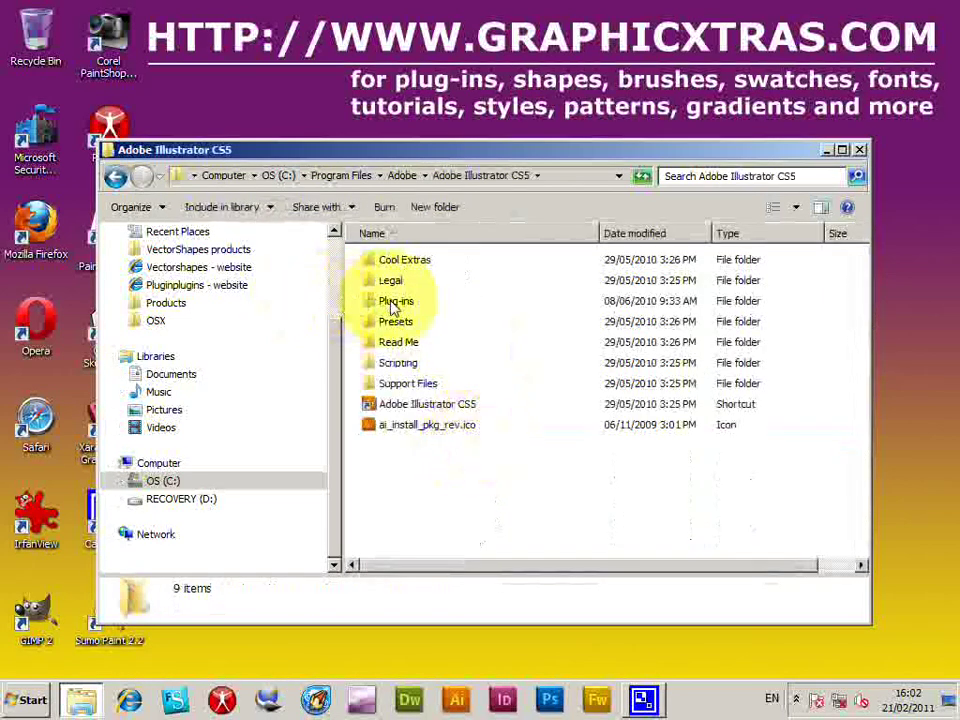
Step: Go into Presets > en_GB > Swatches inside the Illustrator CS5 folder
{"action": "left_click", "coordinate": [403, 328]}
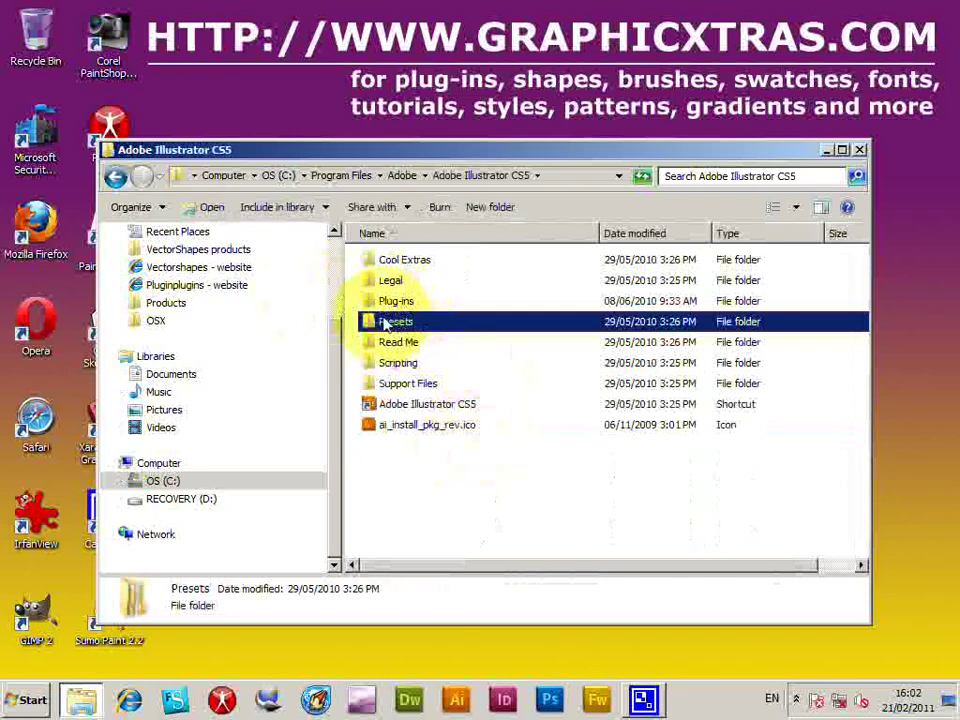
{"action": "double_click", "coordinate": [380, 321]}
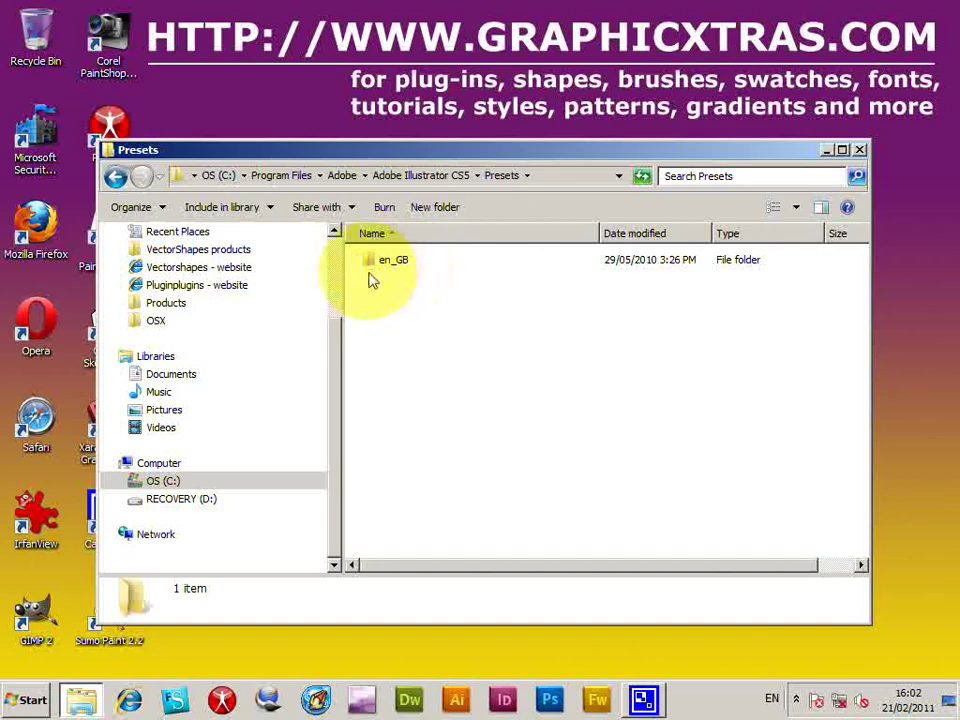
{"action": "left_click", "coordinate": [392, 261]}
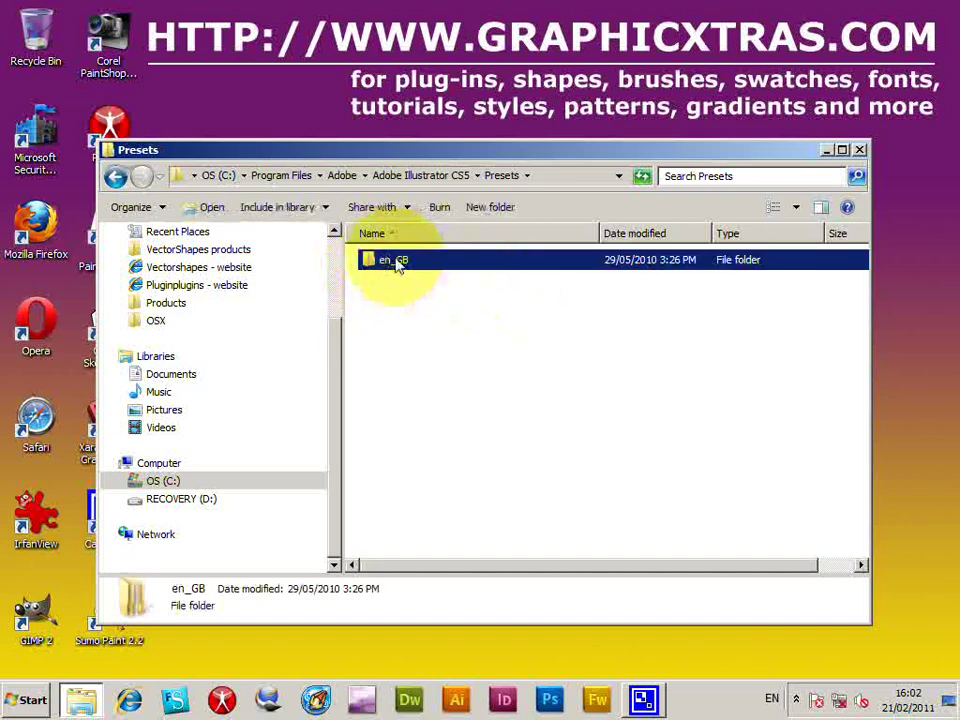
{"action": "double_click", "coordinate": [398, 264]}
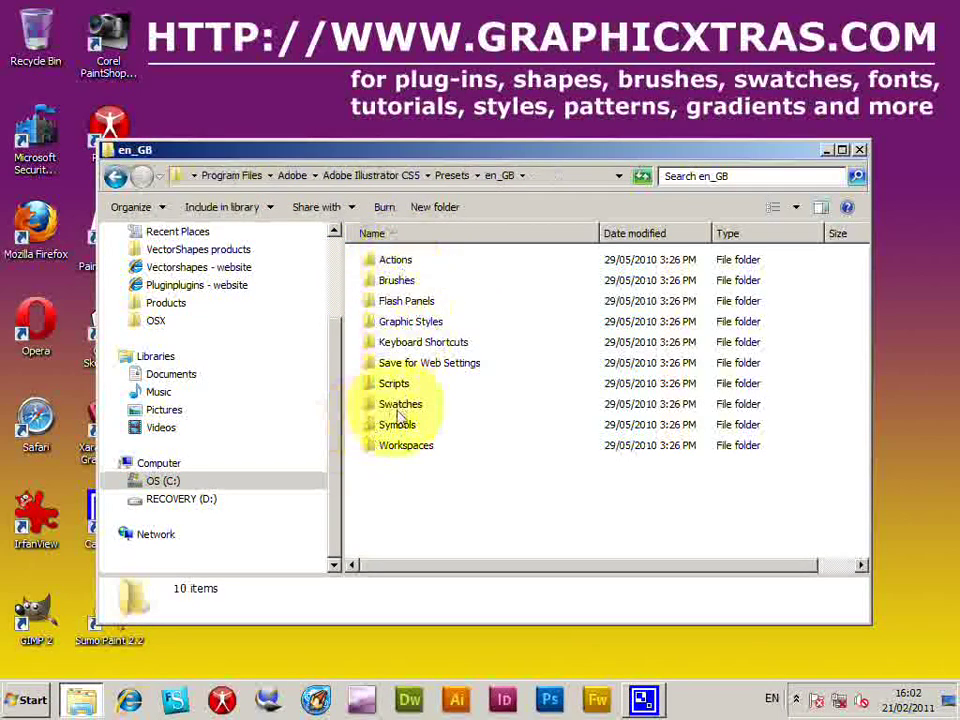
{"action": "double_click", "coordinate": [401, 406]}
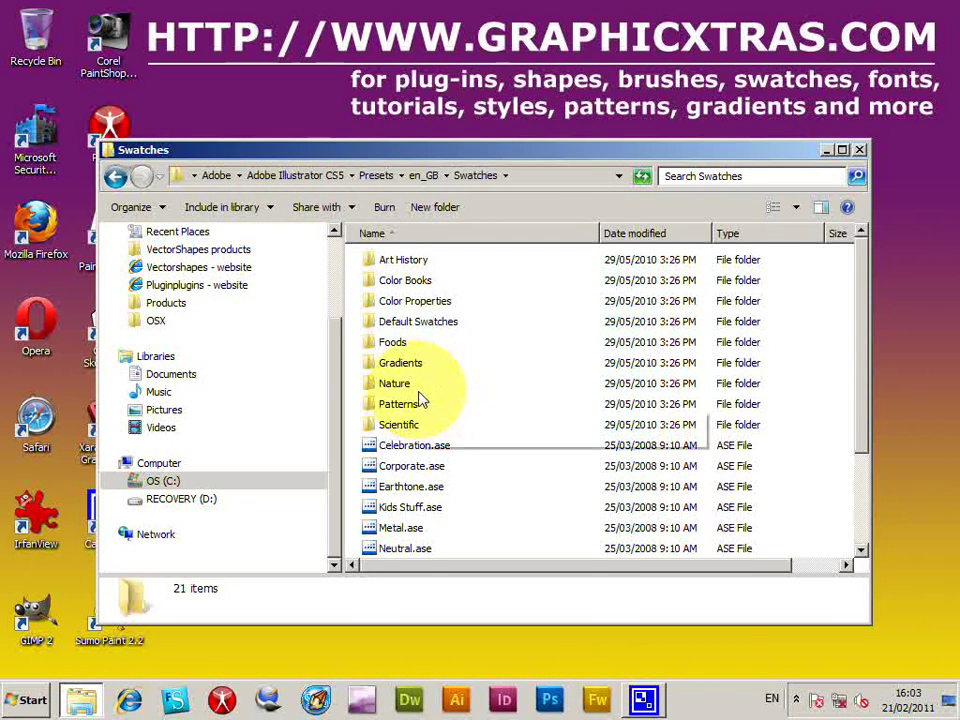
Step: Paste GX09_PolkaDots1_001.ai into the Swatches presets folder, approving admin access, and open it
{"action": "key", "text": "ctrl+v"}
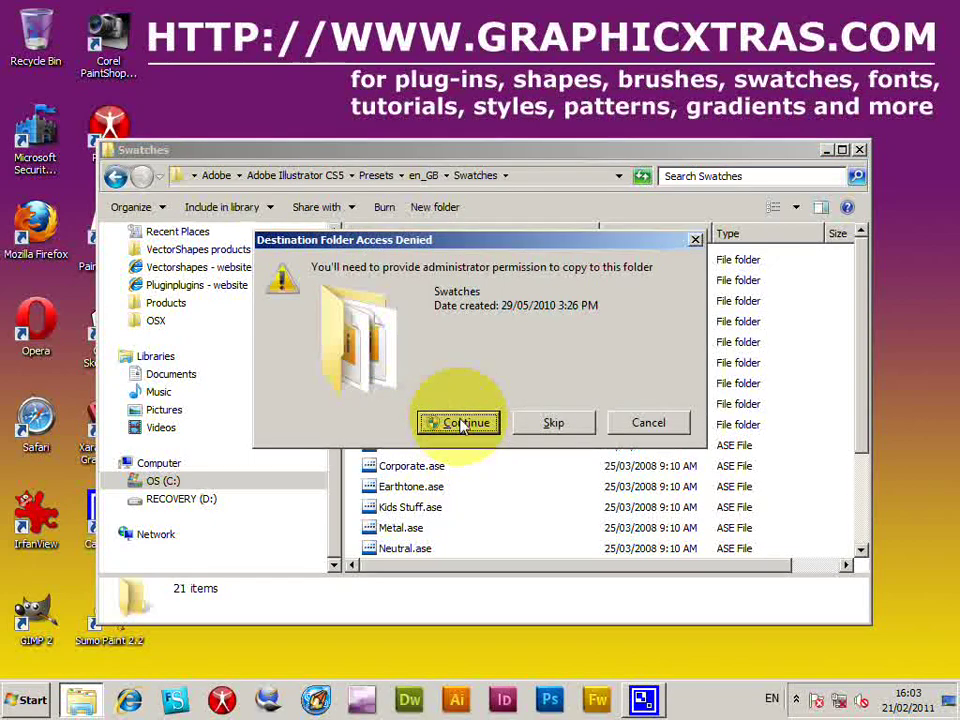
{"action": "left_click", "coordinate": [464, 424]}
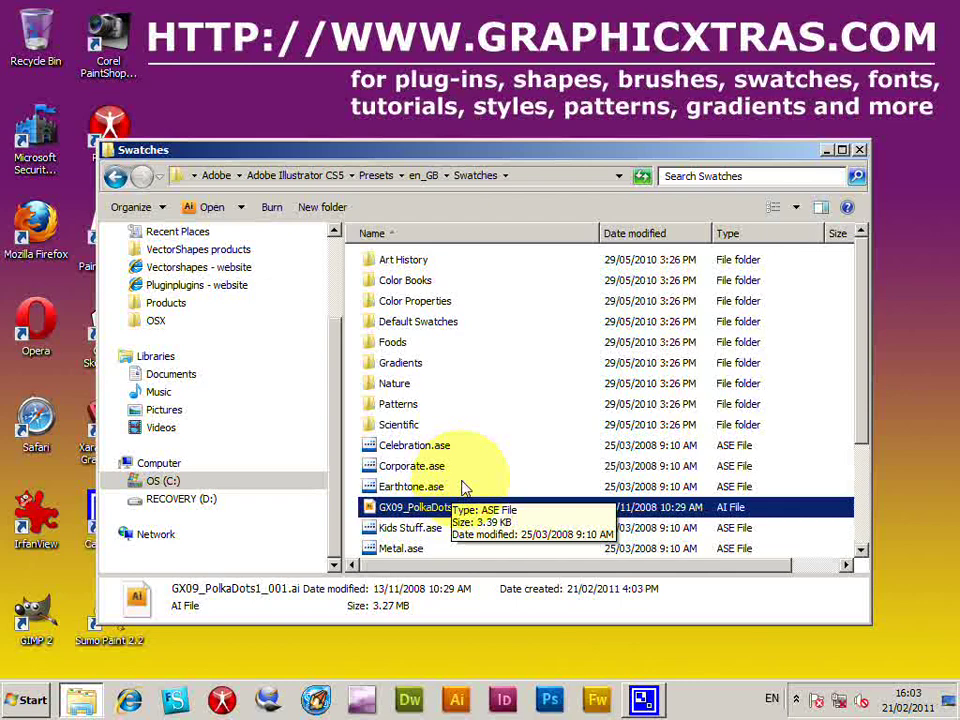
{"action": "key", "text": "Return"}
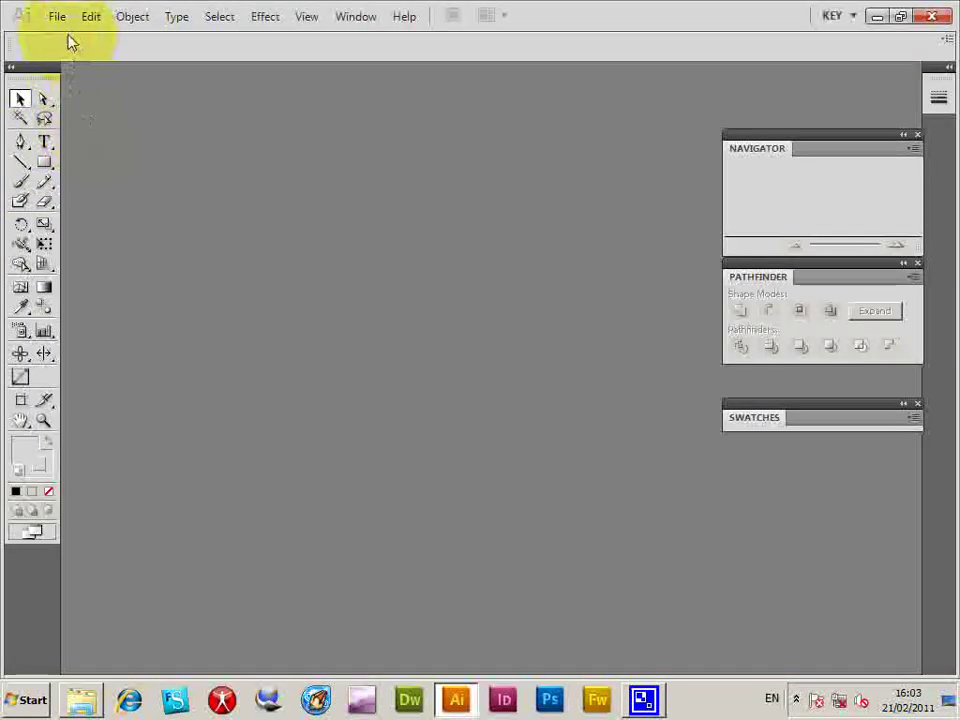
Step: Create a new Letter-size document, Untitled-1, accepting the default settings
{"action": "left_click", "coordinate": [58, 19]}
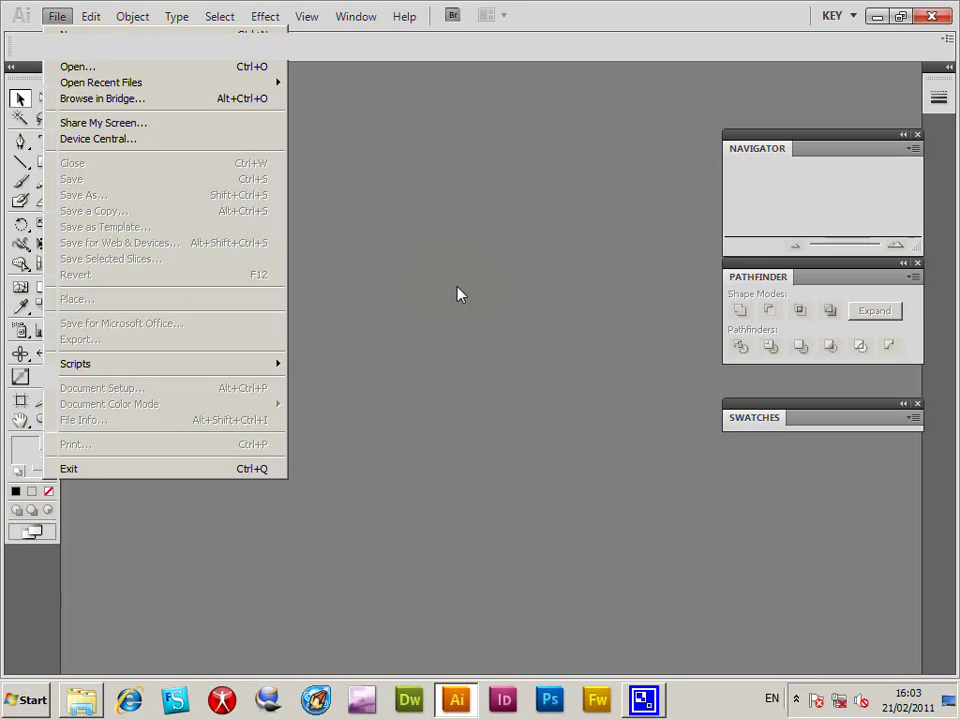
{"action": "key", "text": "ctrl+n"}
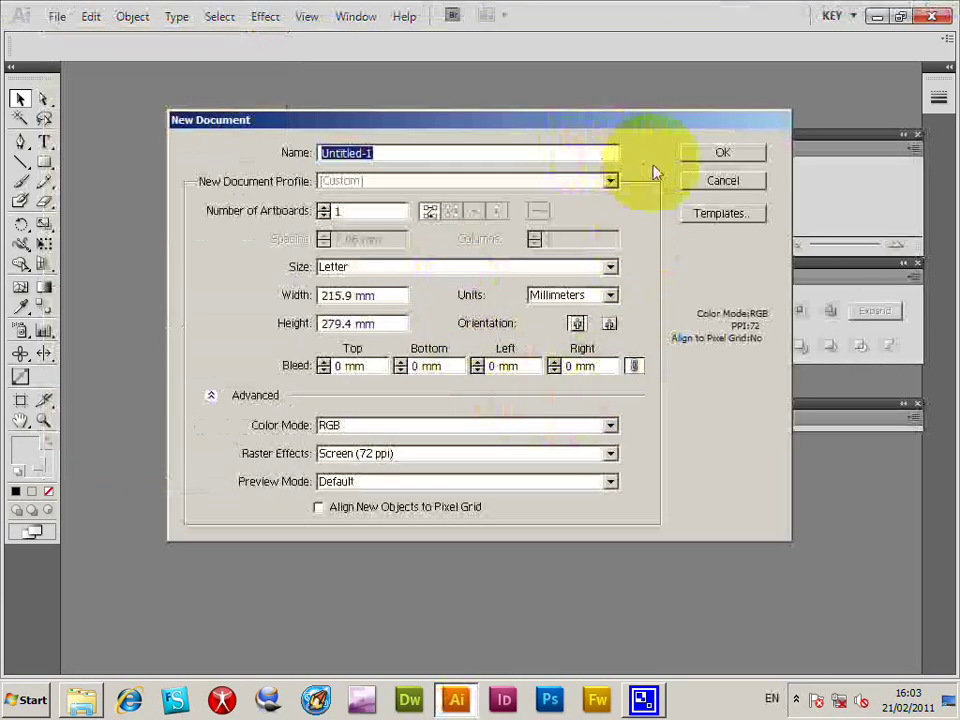
{"action": "left_click", "coordinate": [697, 159]}
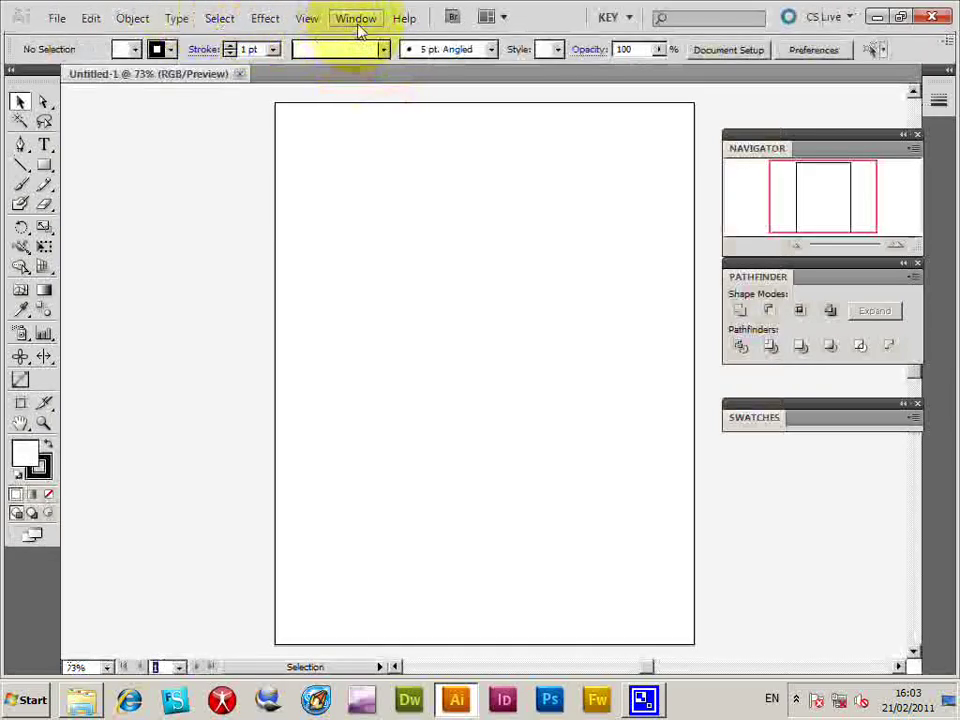
Step: Show the Swatches panel from the Window menu, undock it, and enlarge it
{"action": "left_click", "coordinate": [358, 20]}
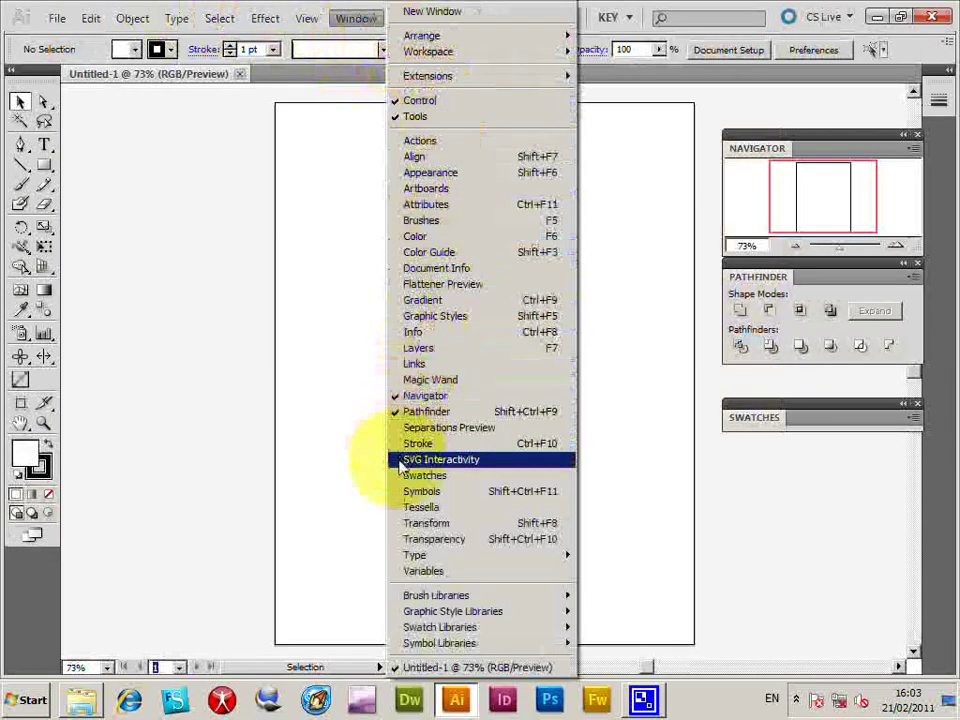
{"action": "left_click", "coordinate": [407, 477]}
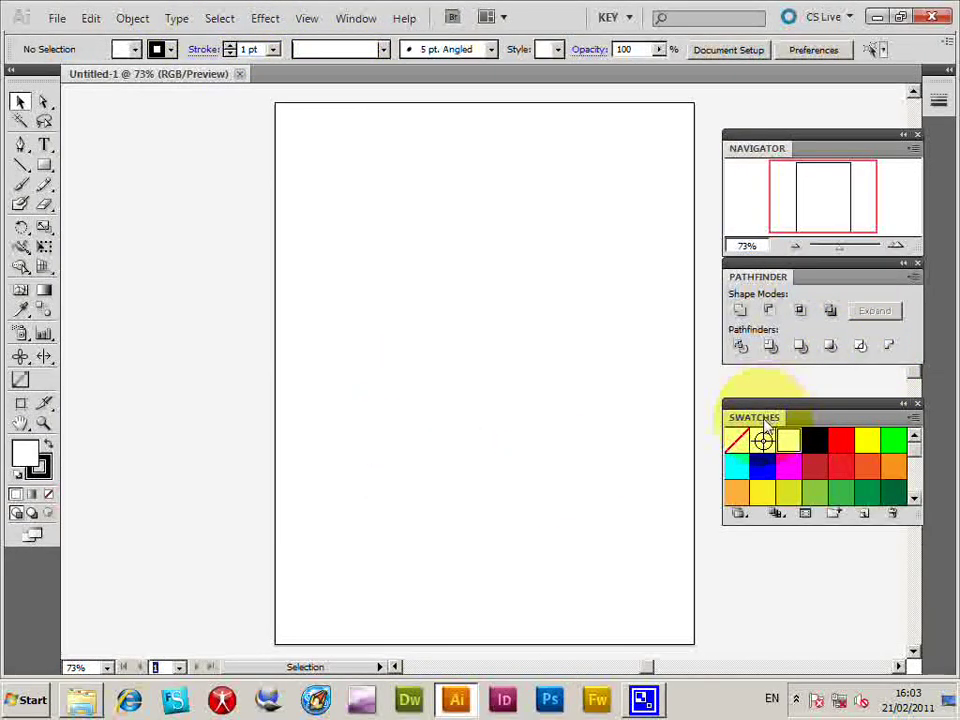
{"action": "left_click_drag", "start_coordinate": [754, 418], "coordinate": [487, 160]}
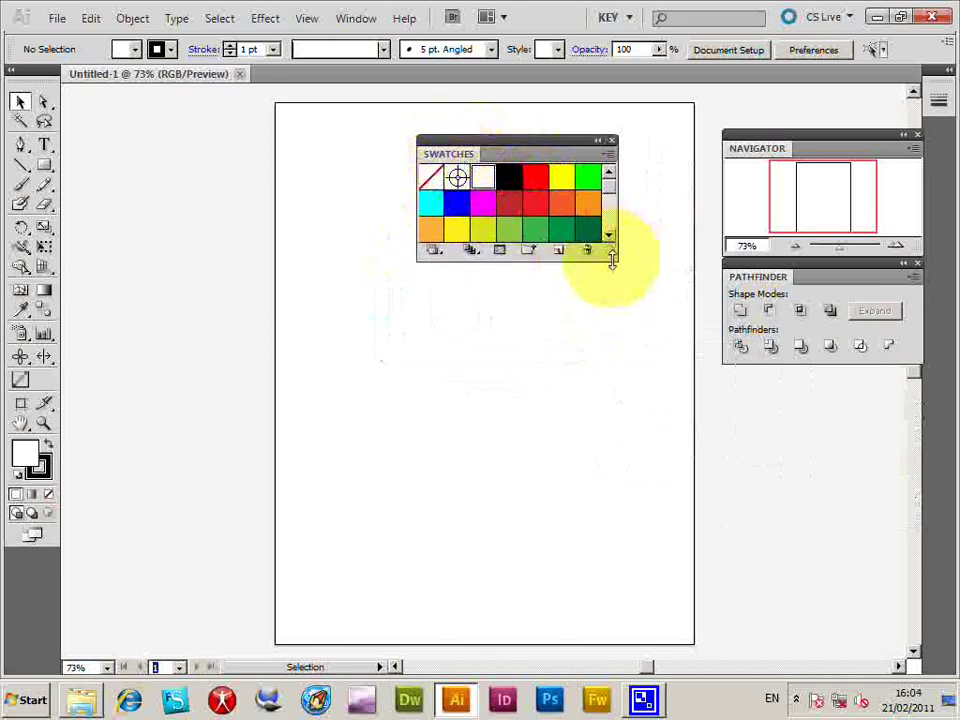
{"action": "left_click_drag", "start_coordinate": [611, 253], "coordinate": [695, 430]}
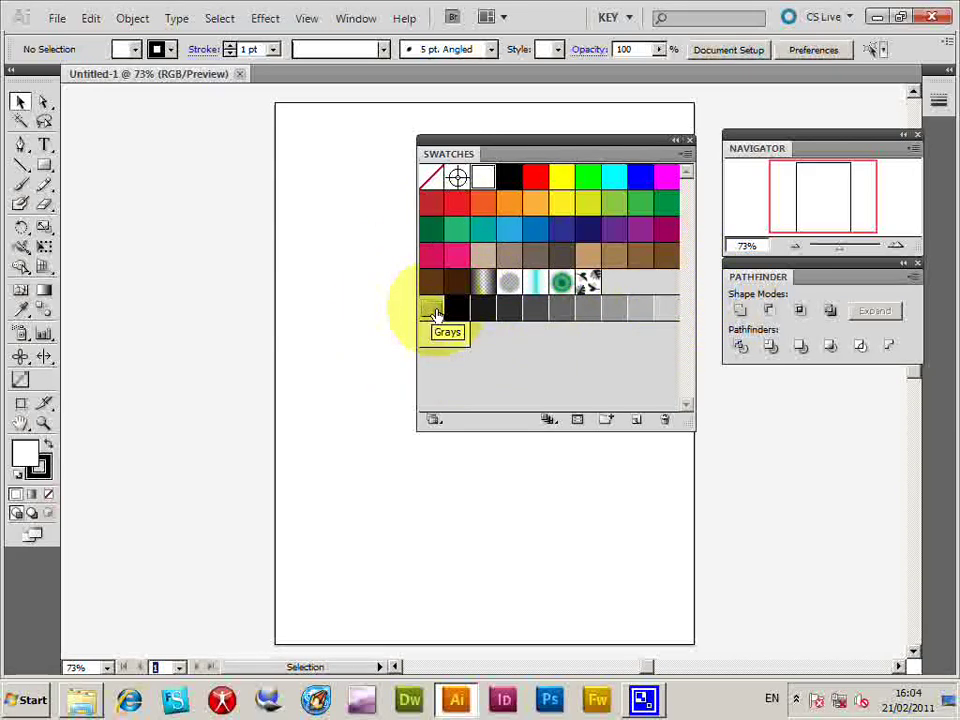
Step: Load GX09_PolkaDots1_001 from the Swatches panel's Open Swatch Library list
{"action": "left_click", "coordinate": [685, 157]}
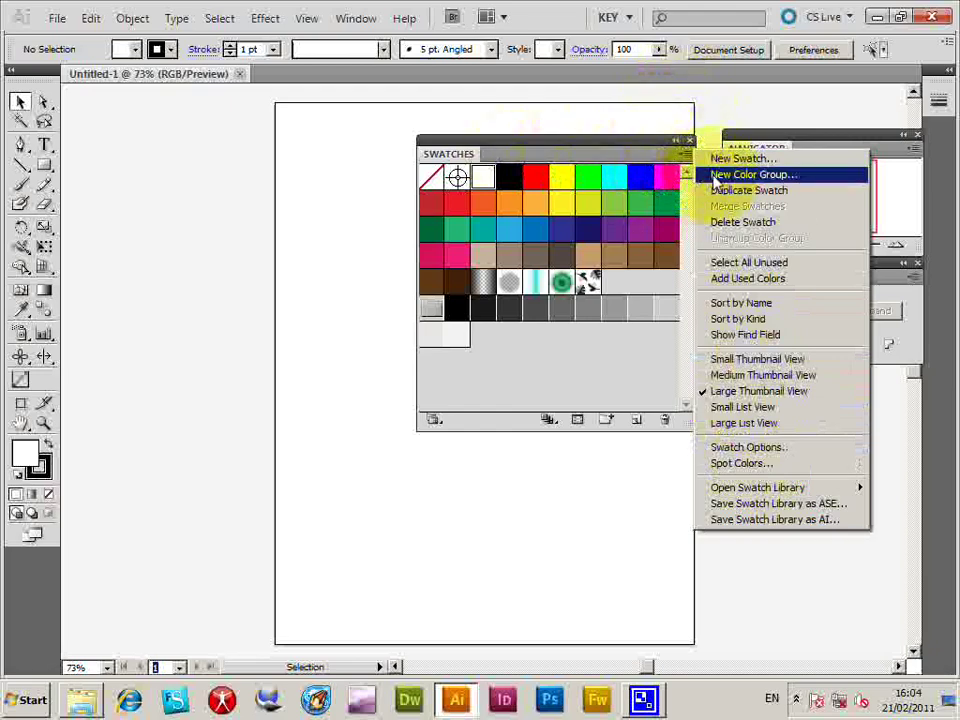
{"action": "mouse_move", "coordinate": [793, 489]}
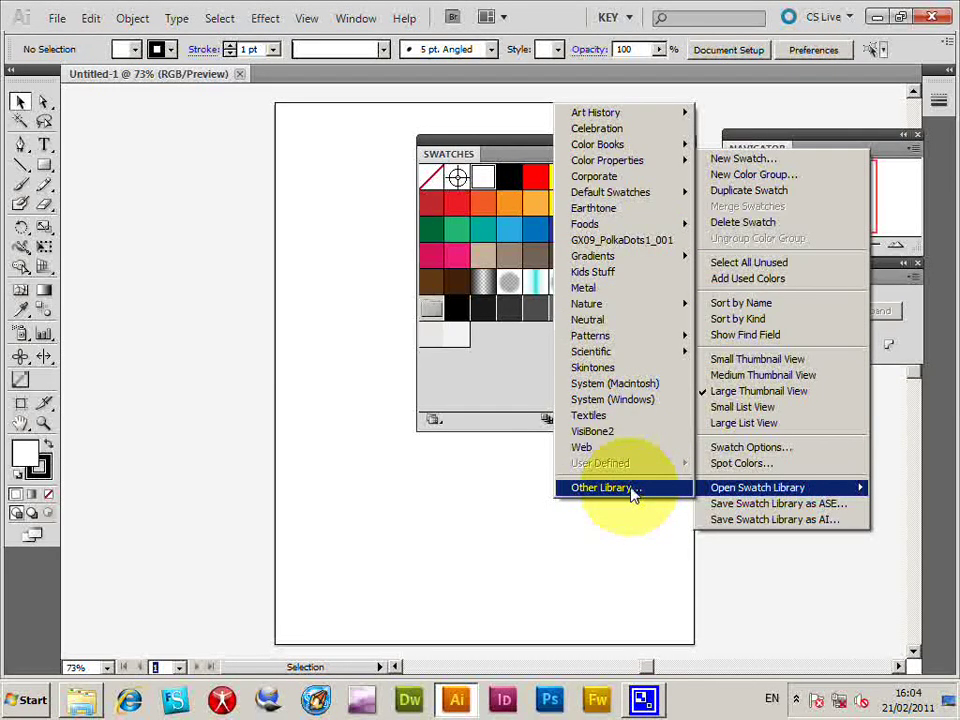
{"action": "left_click", "coordinate": [652, 242]}
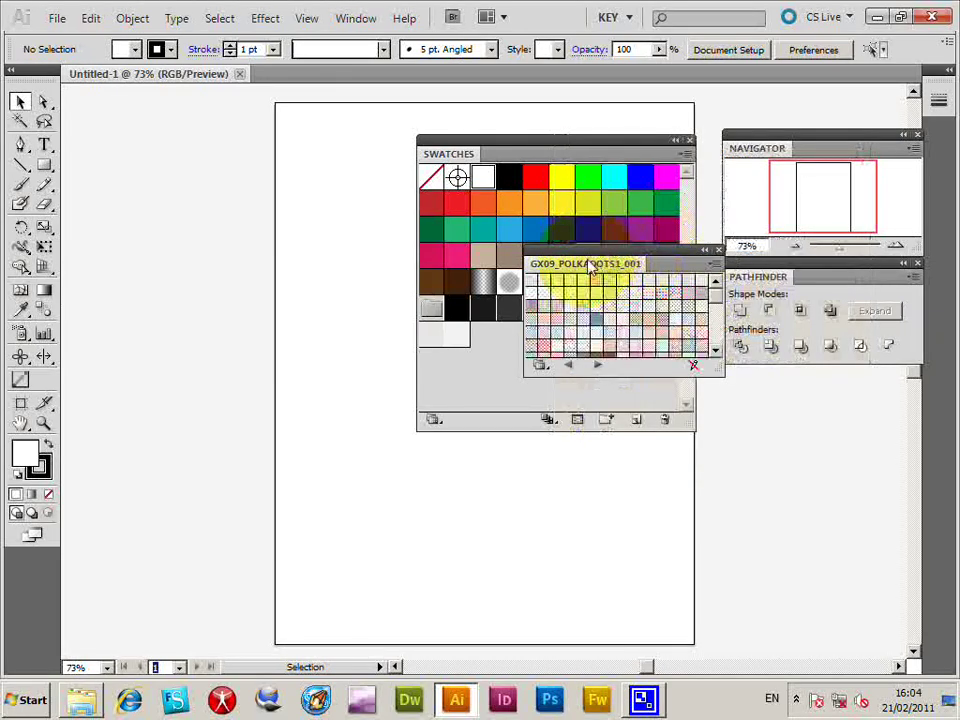
Step: Dock the GX09 library panel and add three of its polka-dot patterns to Swatches
{"action": "left_click_drag", "start_coordinate": [589, 262], "coordinate": [745, 362]}
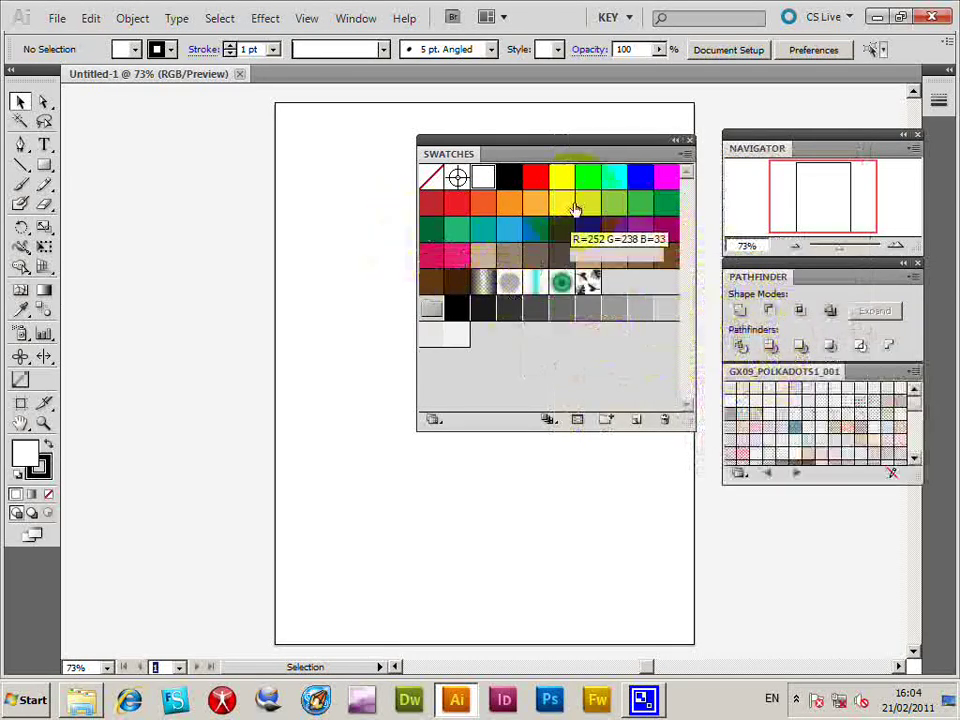
{"action": "left_click", "coordinate": [755, 420]}
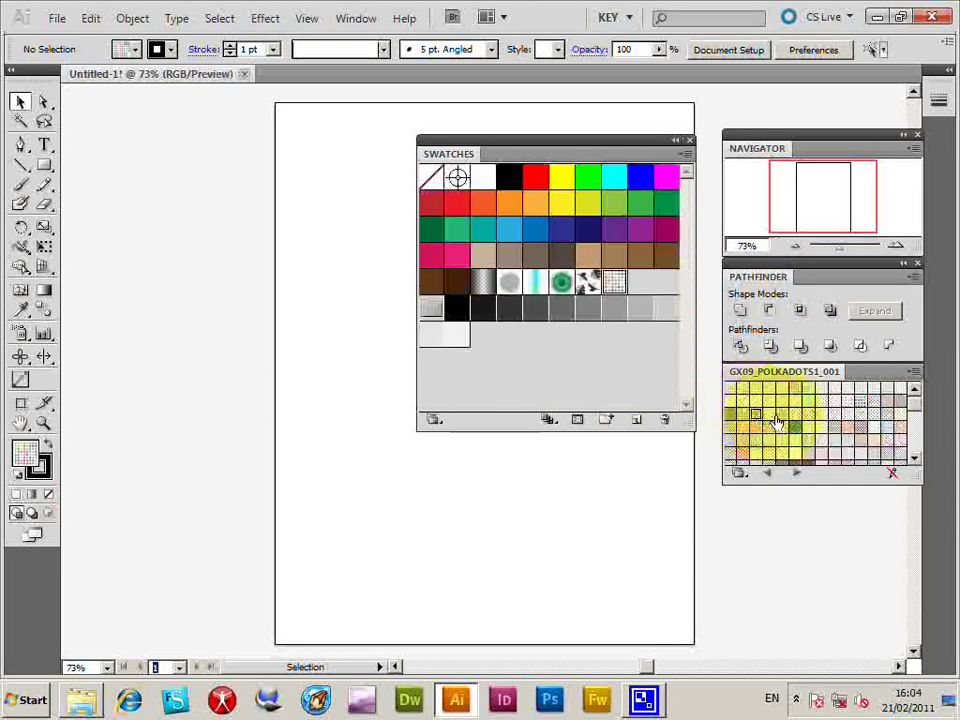
{"action": "left_click", "coordinate": [786, 424]}
{"action": "left_click", "coordinate": [801, 435]}
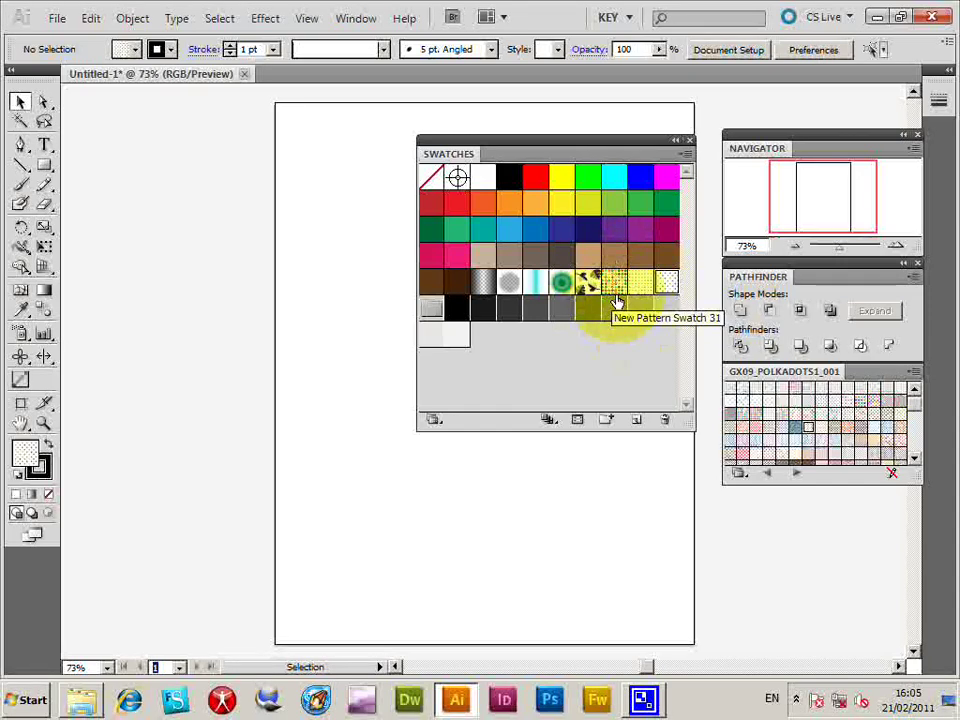
Step: Draw a large rectangle and try several of the default dot pattern fills on it
{"action": "left_click", "coordinate": [45, 170]}
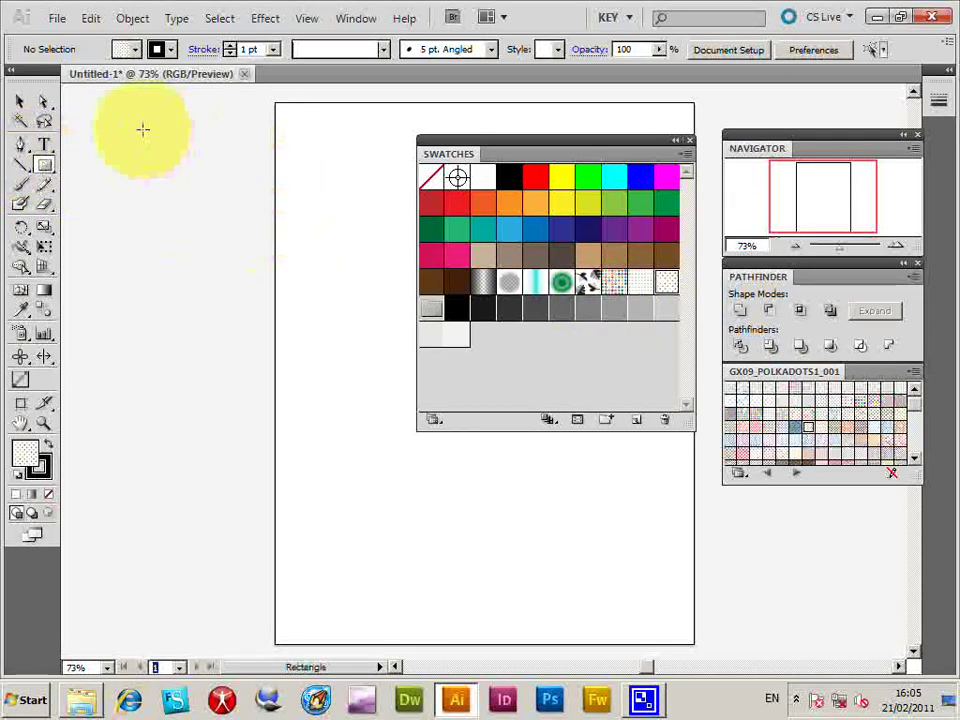
{"action": "left_click_drag", "start_coordinate": [114, 143], "coordinate": [386, 427]}
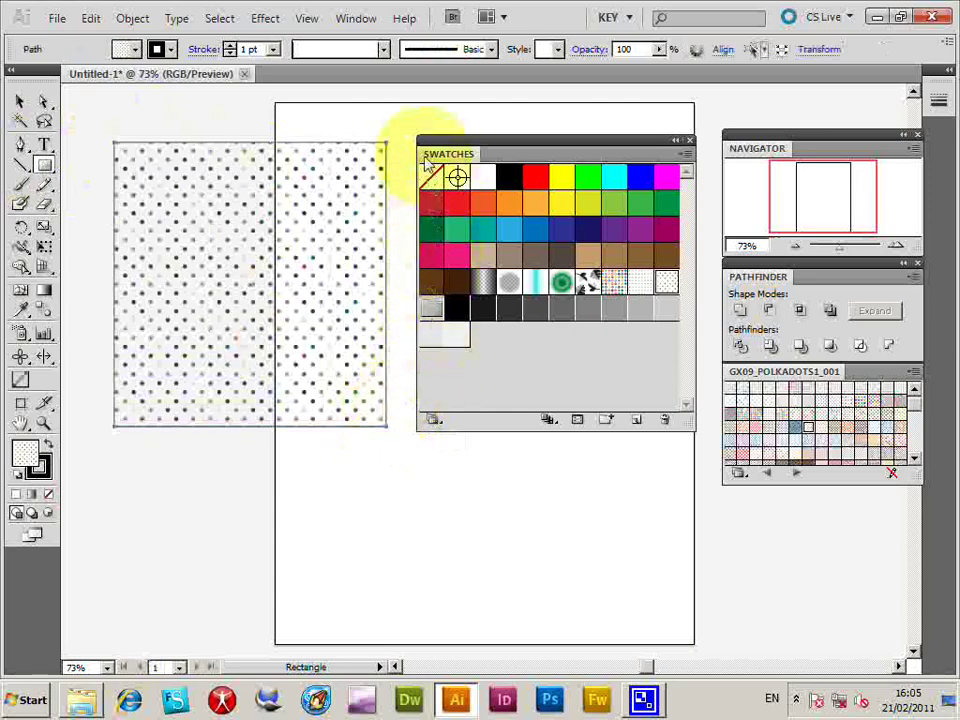
{"action": "left_click", "coordinate": [614, 284]}
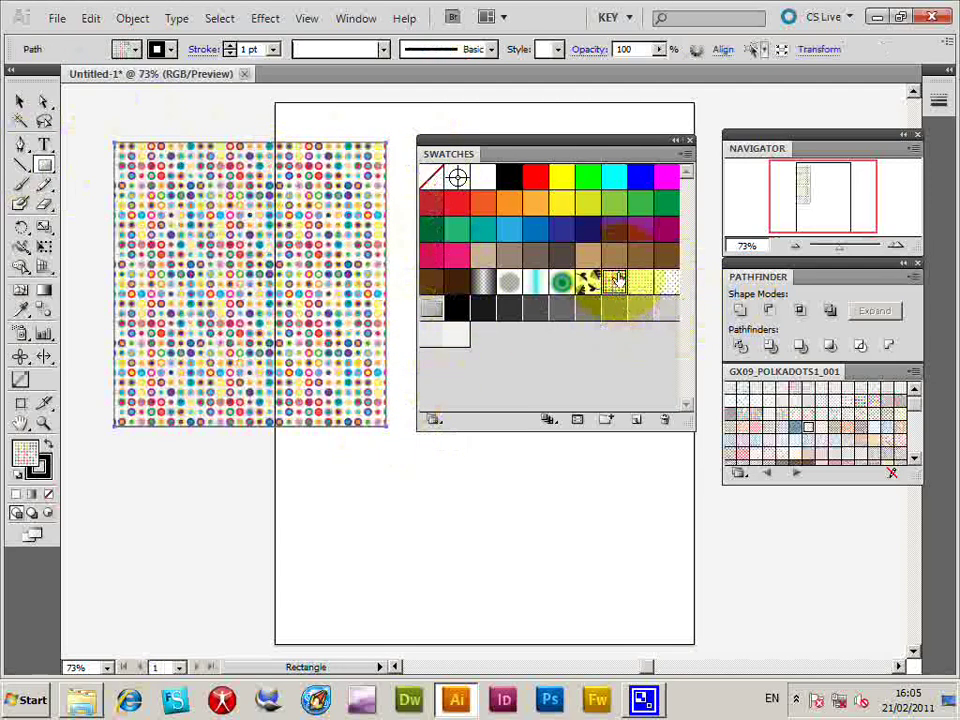
{"action": "left_click", "coordinate": [640, 284]}
{"action": "left_click", "coordinate": [667, 287]}
{"action": "left_click", "coordinate": [637, 290]}
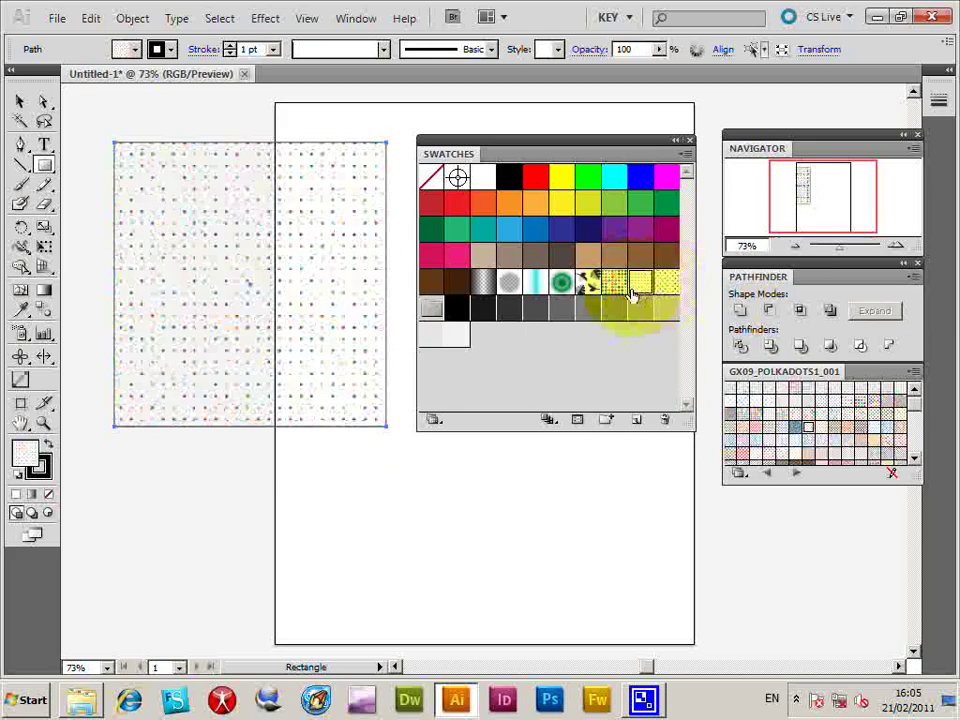
Step: Try GX09 library patterns on the rectangle, settling on pale yellow dots, and move the panel aside
{"action": "left_click", "coordinate": [764, 430]}
{"action": "left_click", "coordinate": [745, 428]}
{"action": "left_click", "coordinate": [754, 443]}
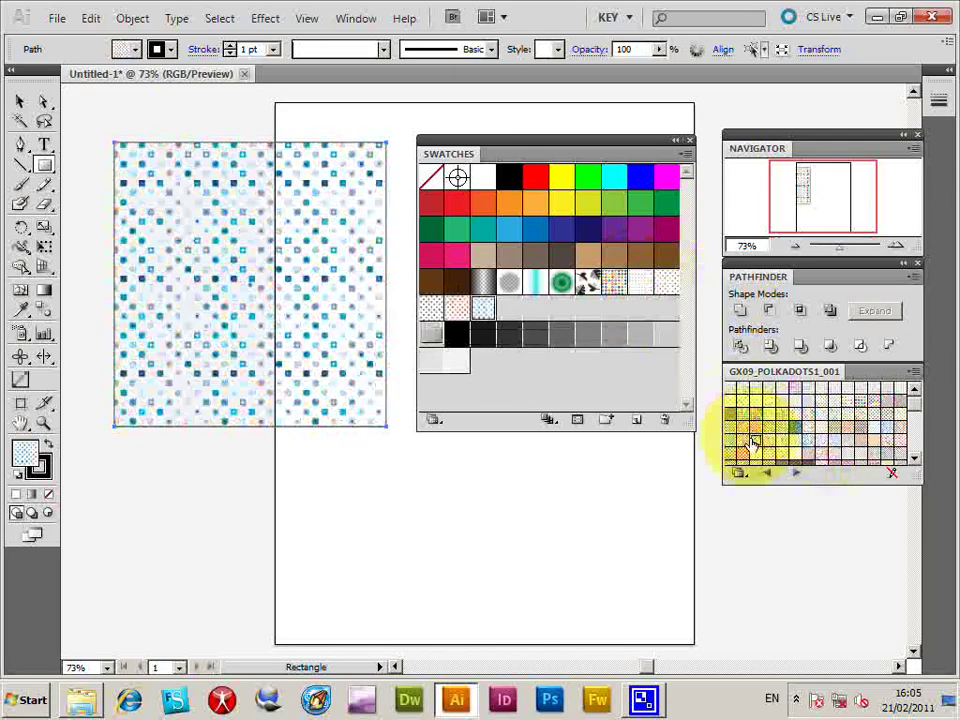
{"action": "left_click", "coordinate": [762, 453]}
{"action": "left_click", "coordinate": [776, 455]}
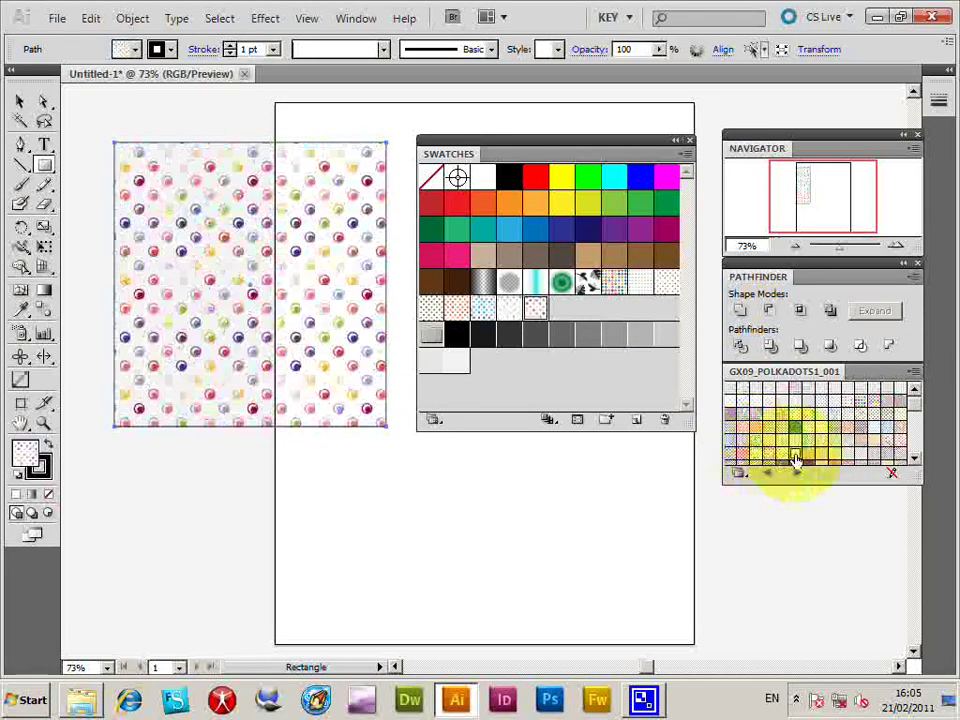
{"action": "left_click", "coordinate": [782, 440]}
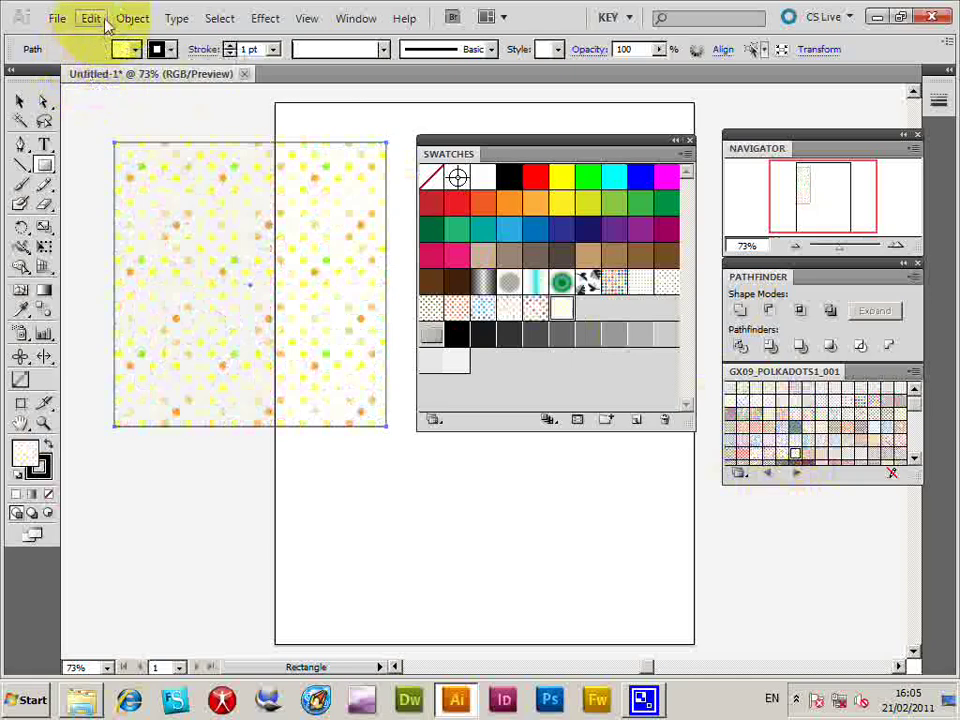
{"action": "left_click_drag", "start_coordinate": [458, 156], "coordinate": [570, 383]}
Step: Move the rectangle right, then scale only its pattern uniformly to 400% via Object > Transform > Scale
{"action": "left_click", "coordinate": [20, 101]}
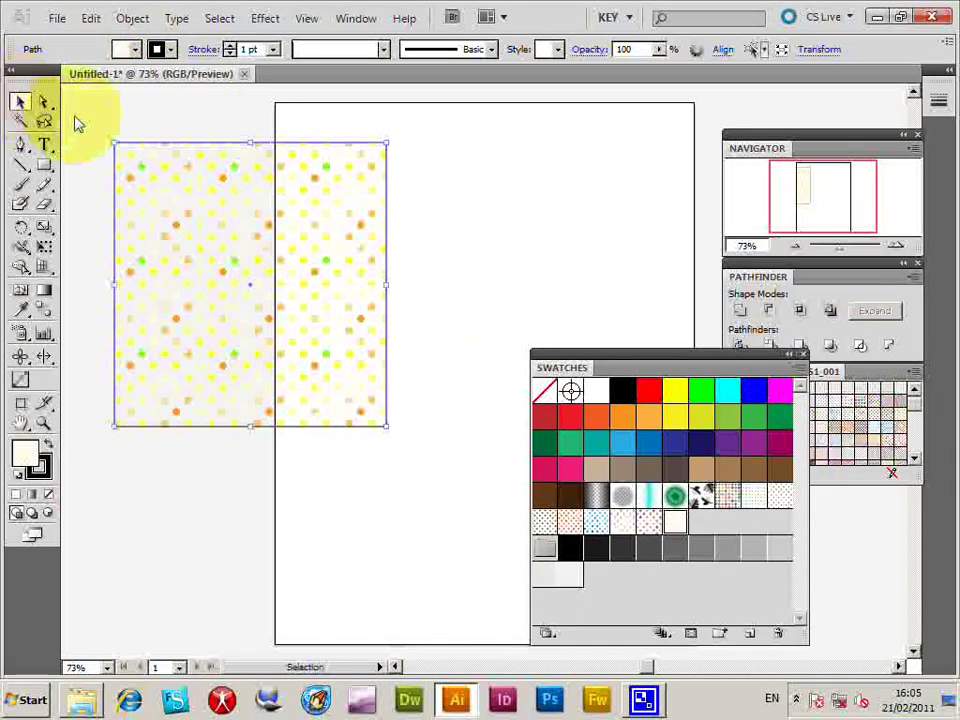
{"action": "left_click_drag", "start_coordinate": [204, 150], "coordinate": [291, 141]}
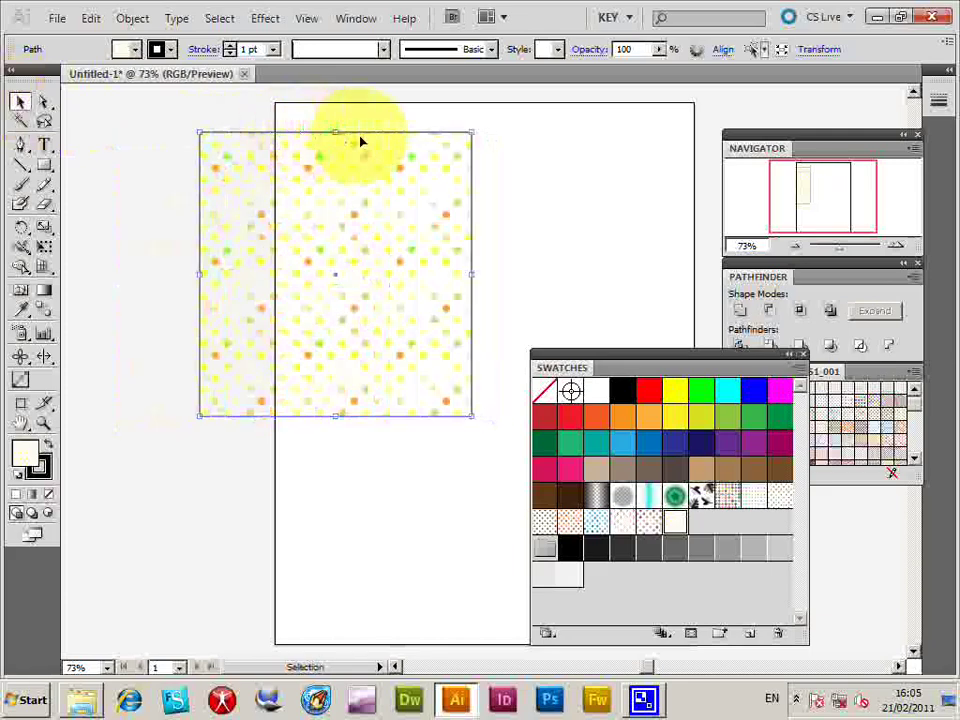
{"action": "left_click", "coordinate": [132, 18]}
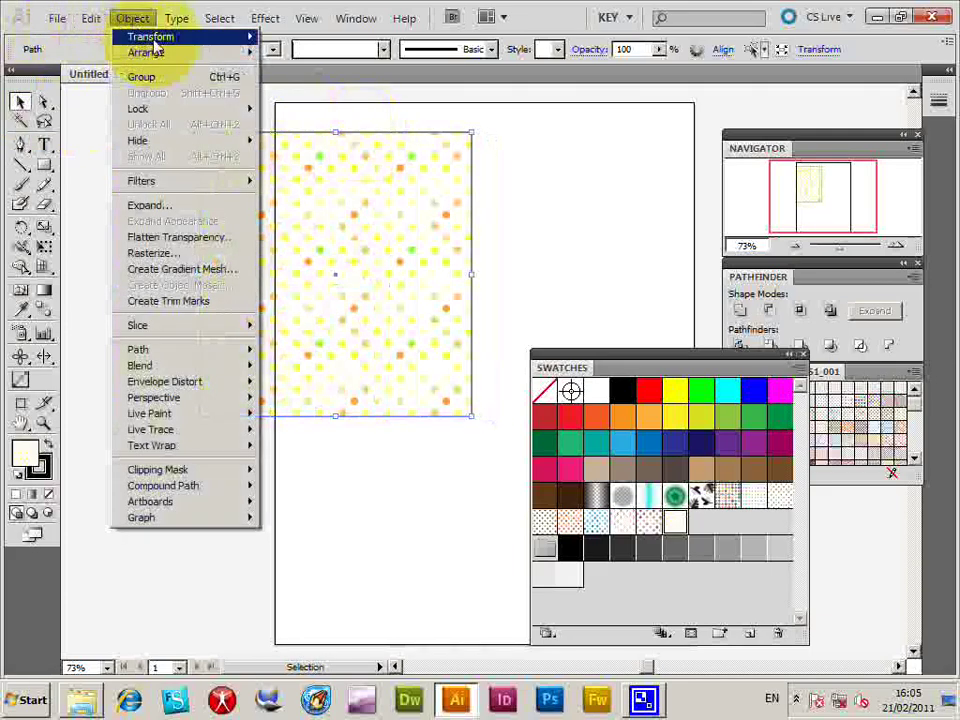
{"action": "mouse_move", "coordinate": [153, 41]}
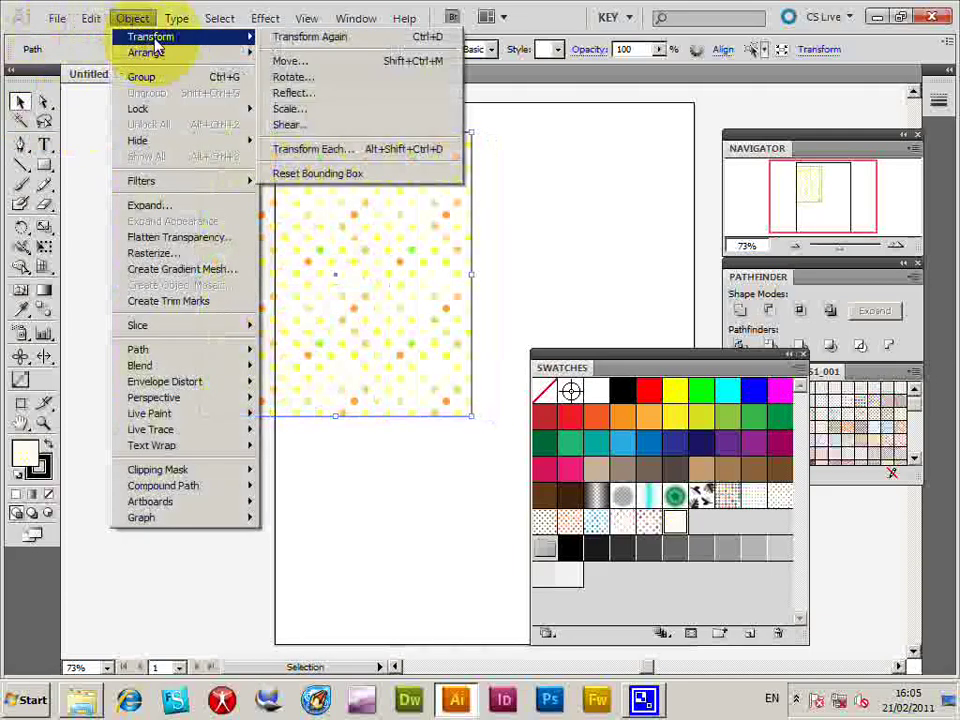
{"action": "left_click", "coordinate": [290, 109]}
{"action": "left_click_drag", "start_coordinate": [465, 218], "coordinate": [525, 140]}
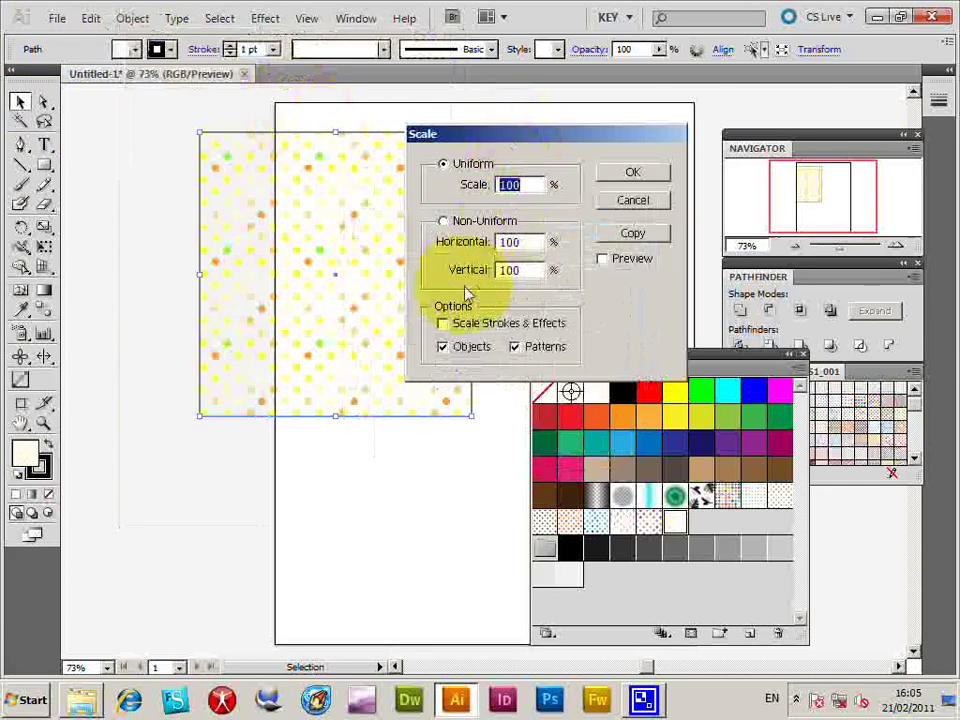
{"action": "left_click", "coordinate": [443, 348]}
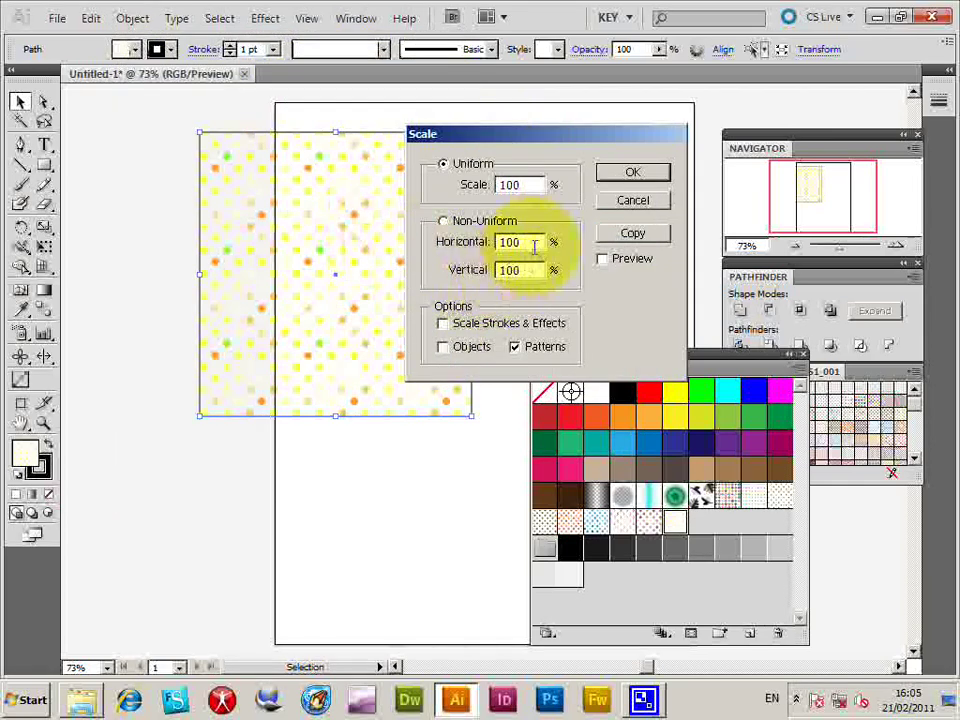
{"action": "double_click", "coordinate": [530, 184]}
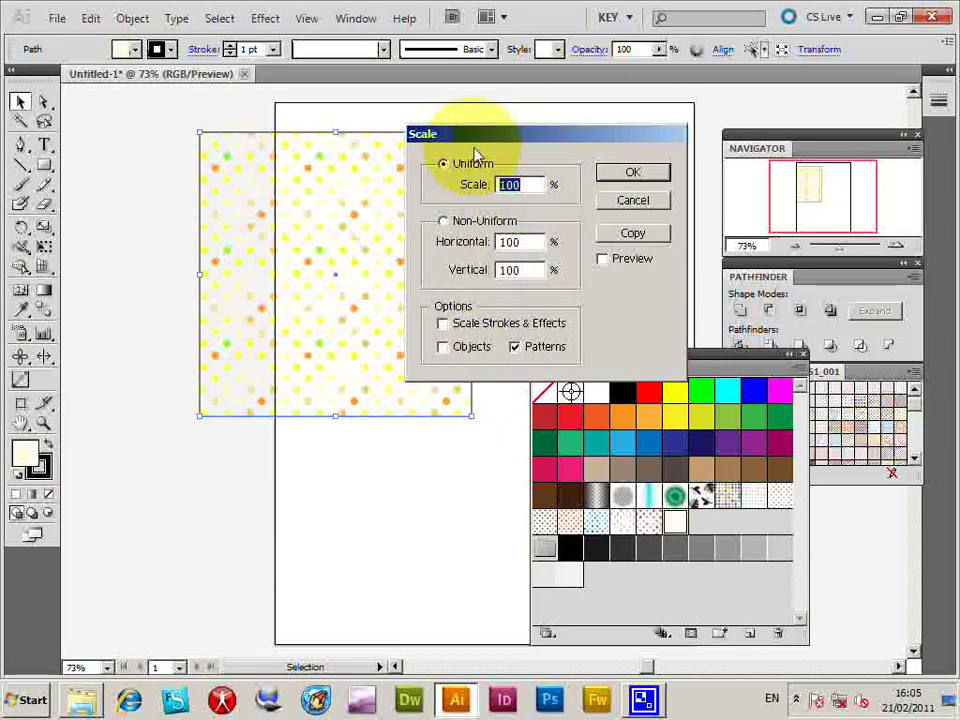
{"action": "type", "text": "400"}
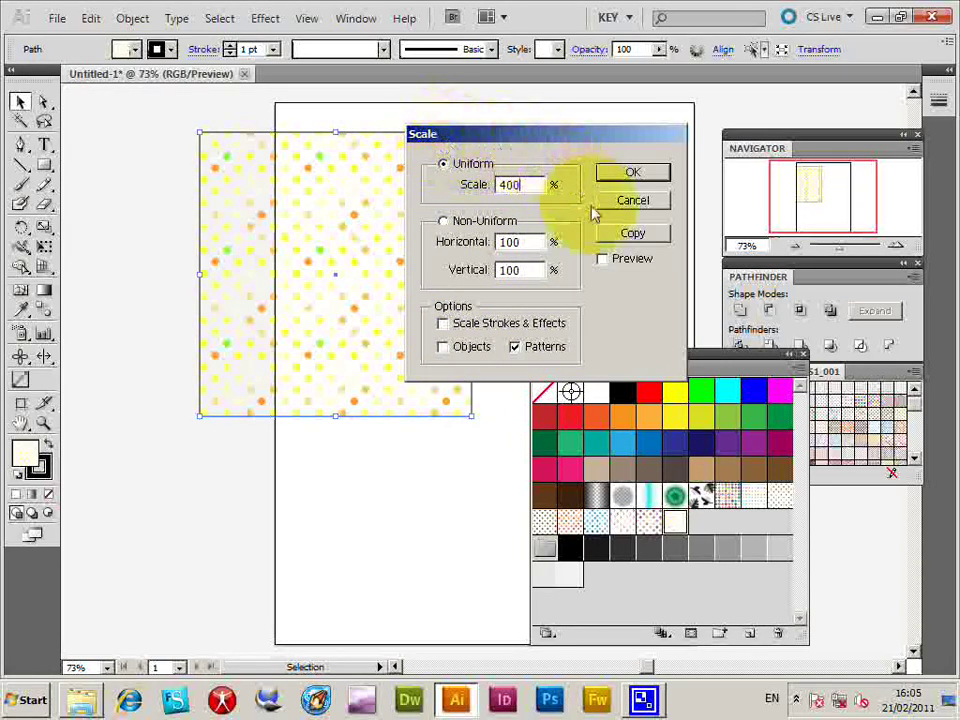
{"action": "left_click", "coordinate": [602, 258]}
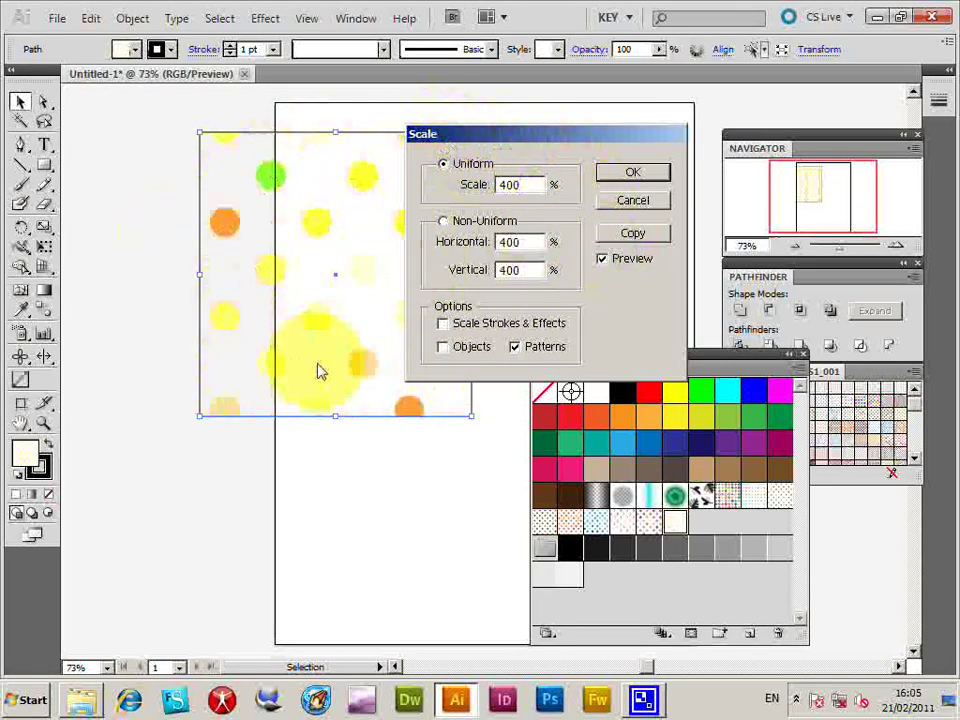
{"action": "left_click", "coordinate": [634, 174]}
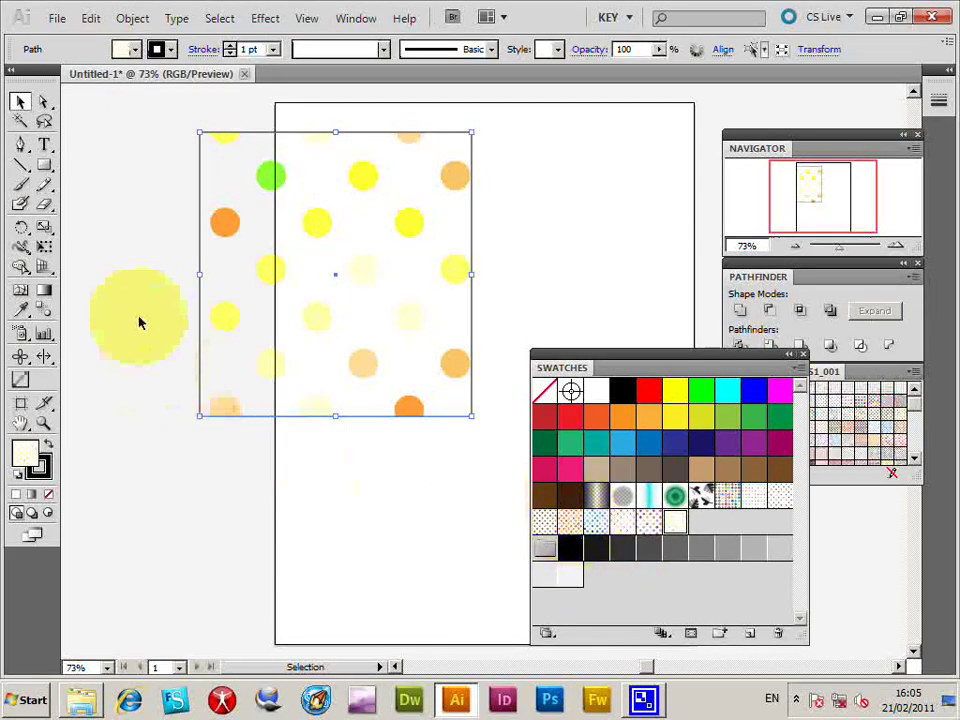
Step: Delete the pattern rectangle and place an enlarged copy of the dot tile artwork on the page
{"action": "left_click", "coordinate": [156, 208]}
{"action": "left_click", "coordinate": [339, 401]}
{"action": "key", "text": "Delete"}
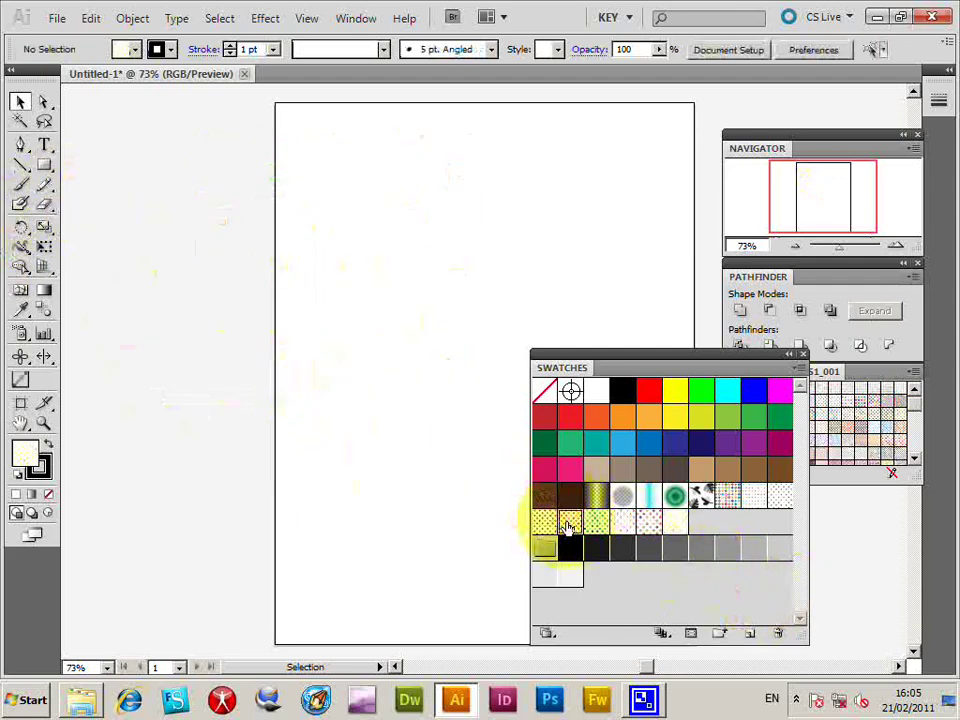
{"action": "left_click_drag", "start_coordinate": [568, 528], "coordinate": [516, 562]}
{"action": "left_click_drag", "start_coordinate": [423, 382], "coordinate": [352, 300]}
Step: Enter the dot group and colour selected dots orange
{"action": "double_click", "coordinate": [352, 300]}
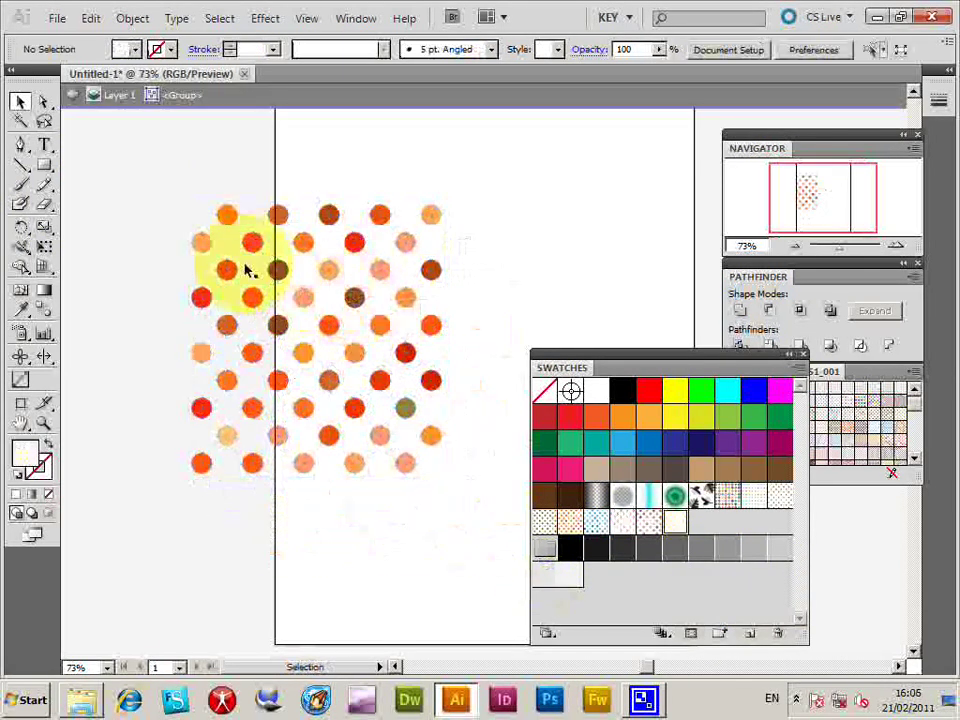
{"action": "left_click", "coordinate": [226, 214]}
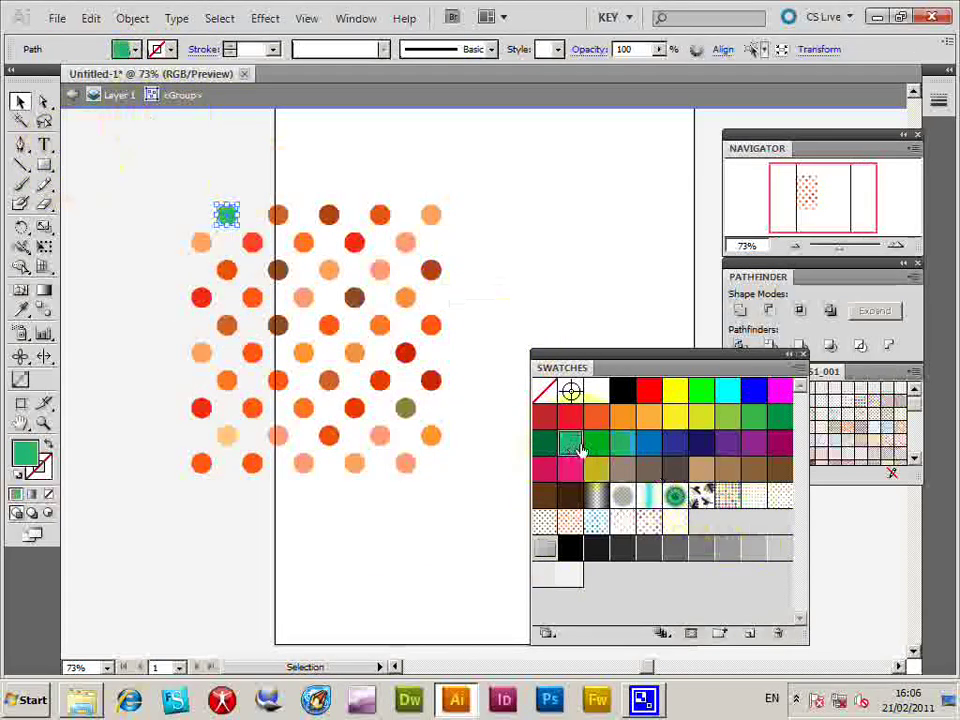
{"action": "left_click", "coordinate": [303, 297]}
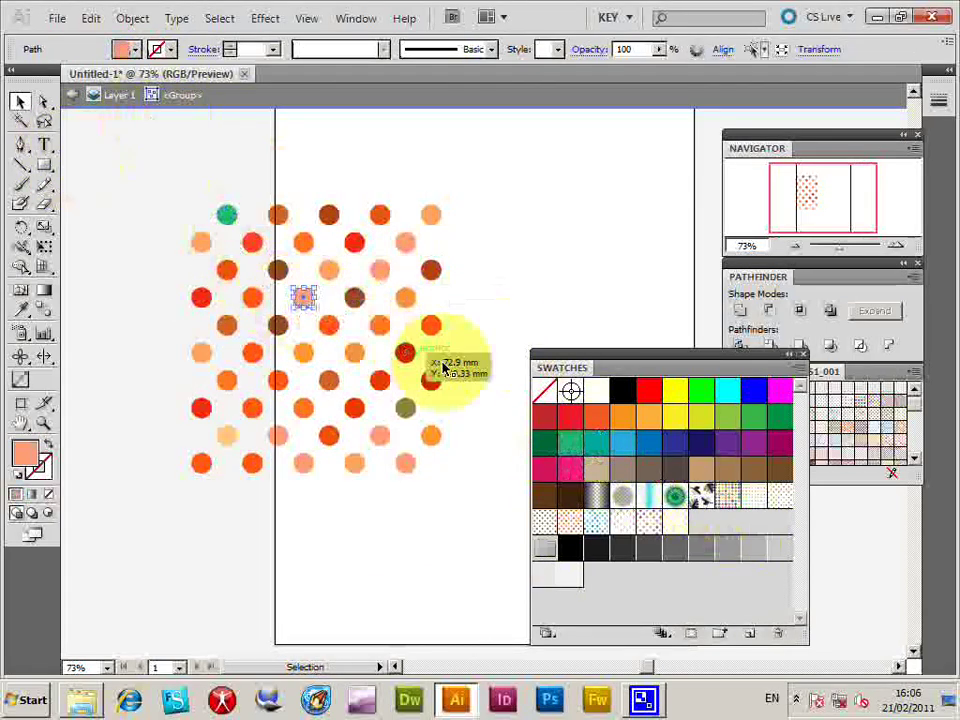
{"action": "left_click", "coordinate": [622, 416]}
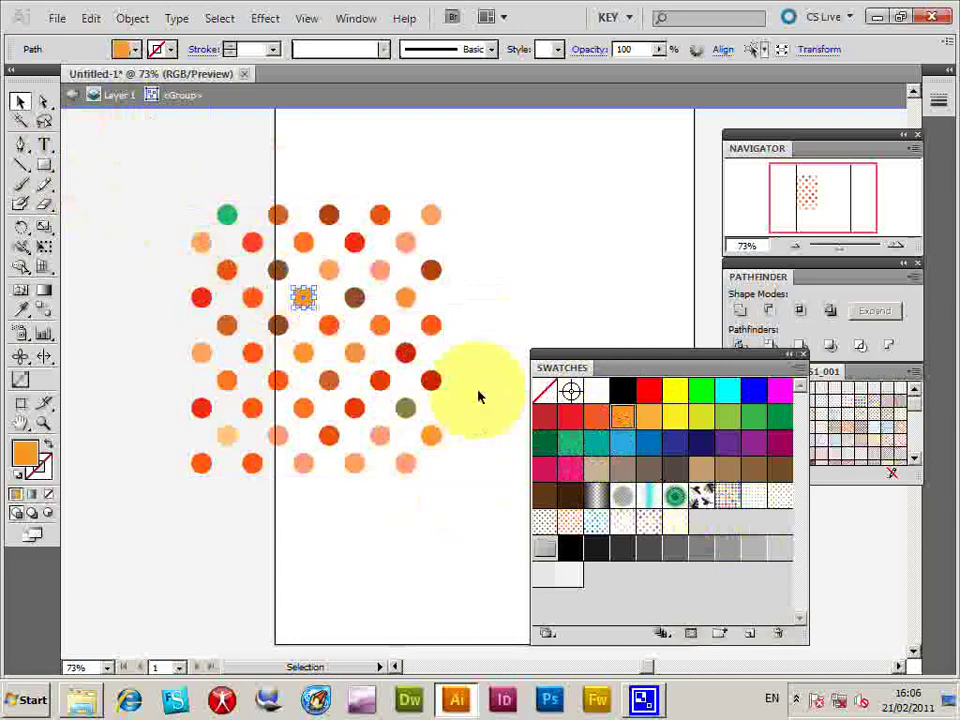
Step: Save the recoloured dot group as a new pattern swatch and remove the artwork from the page
{"action": "left_click", "coordinate": [72, 97]}
{"action": "left_click_drag", "start_coordinate": [146, 173], "coordinate": [390, 420]}
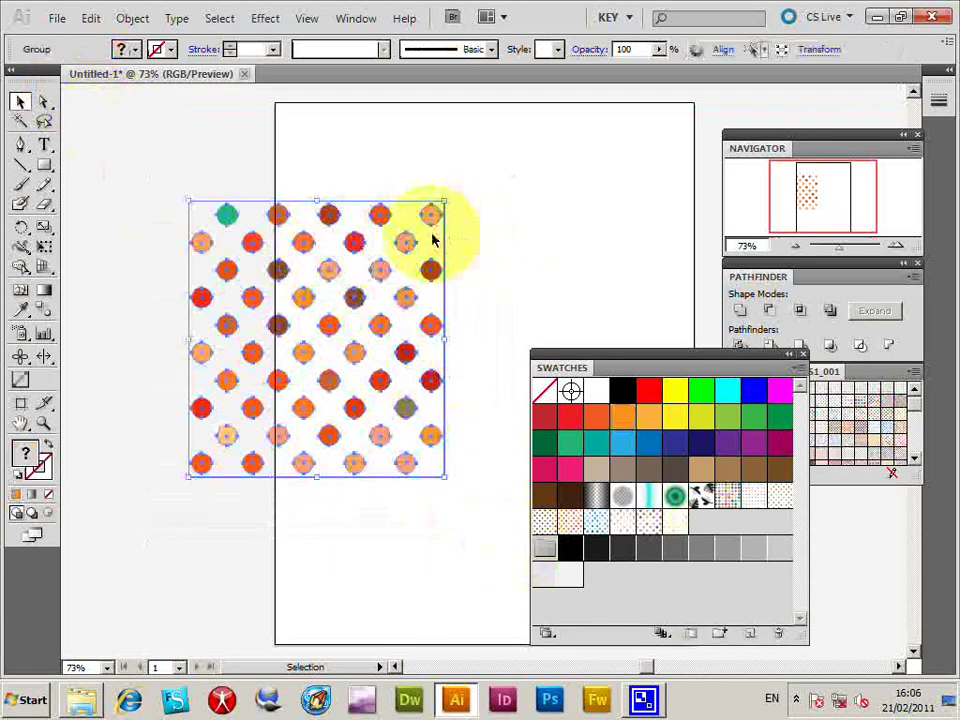
{"action": "left_click_drag", "start_coordinate": [430, 216], "coordinate": [634, 522]}
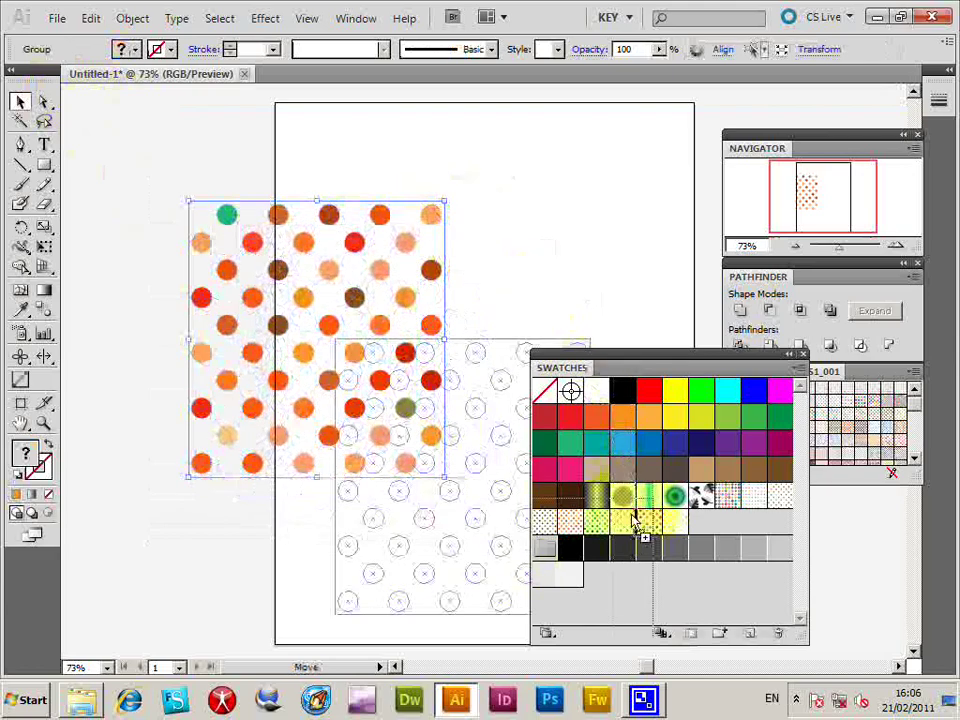
{"action": "left_click_drag", "start_coordinate": [634, 522], "coordinate": [634, 522]}
{"action": "key", "text": "Delete"}
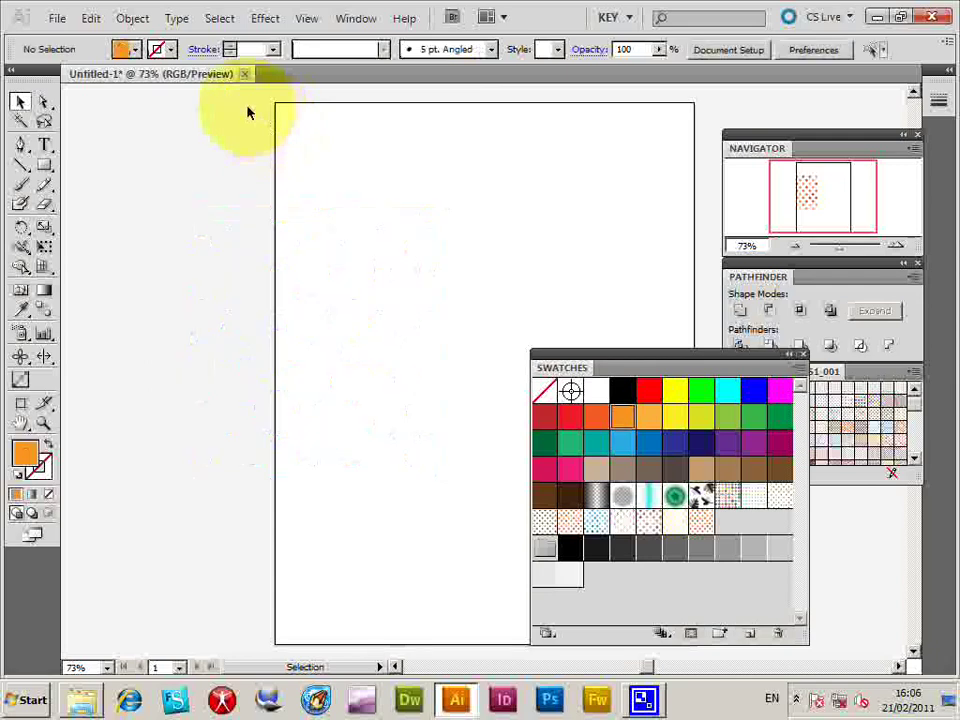
Step: Add the word "text" on the artboard with the Type tool and select it
{"action": "left_click", "coordinate": [44, 145]}
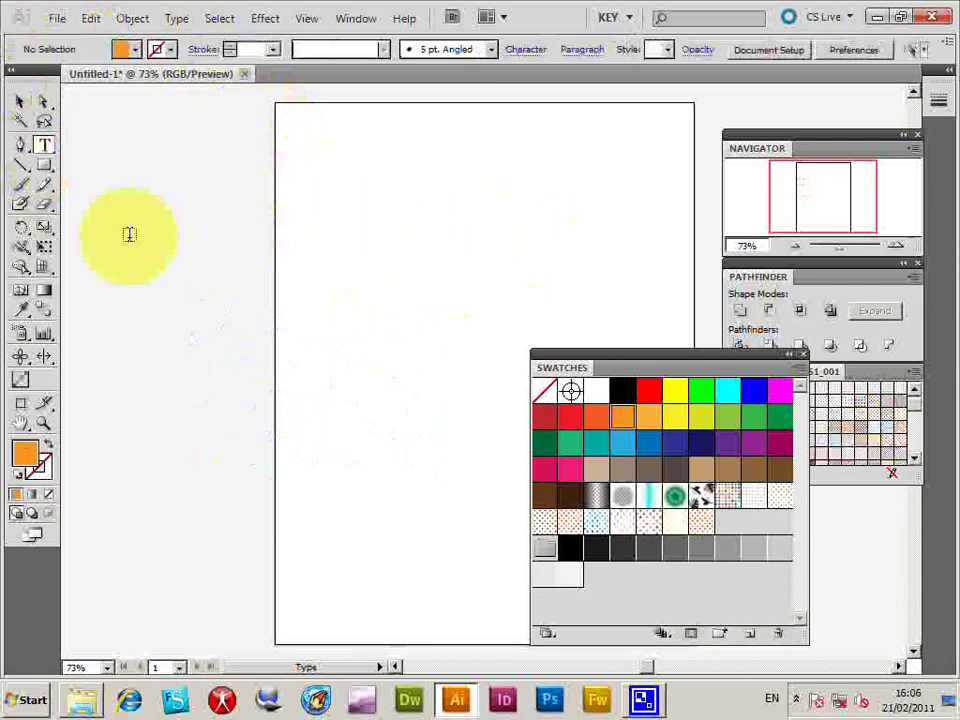
{"action": "left_click", "coordinate": [328, 225]}
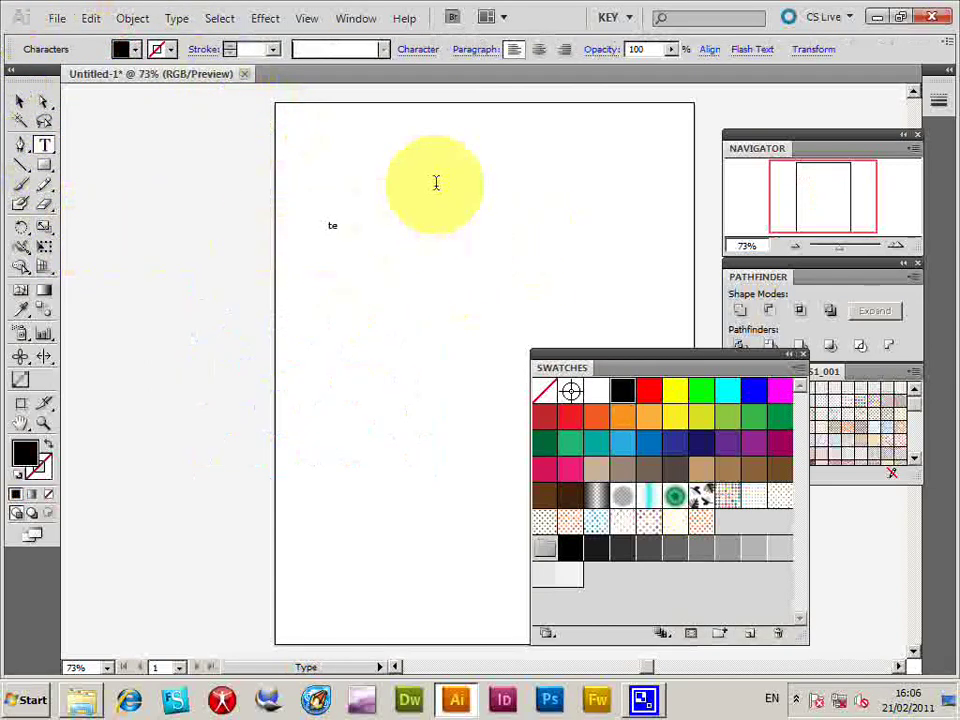
{"action": "left_click", "coordinate": [19, 101]}
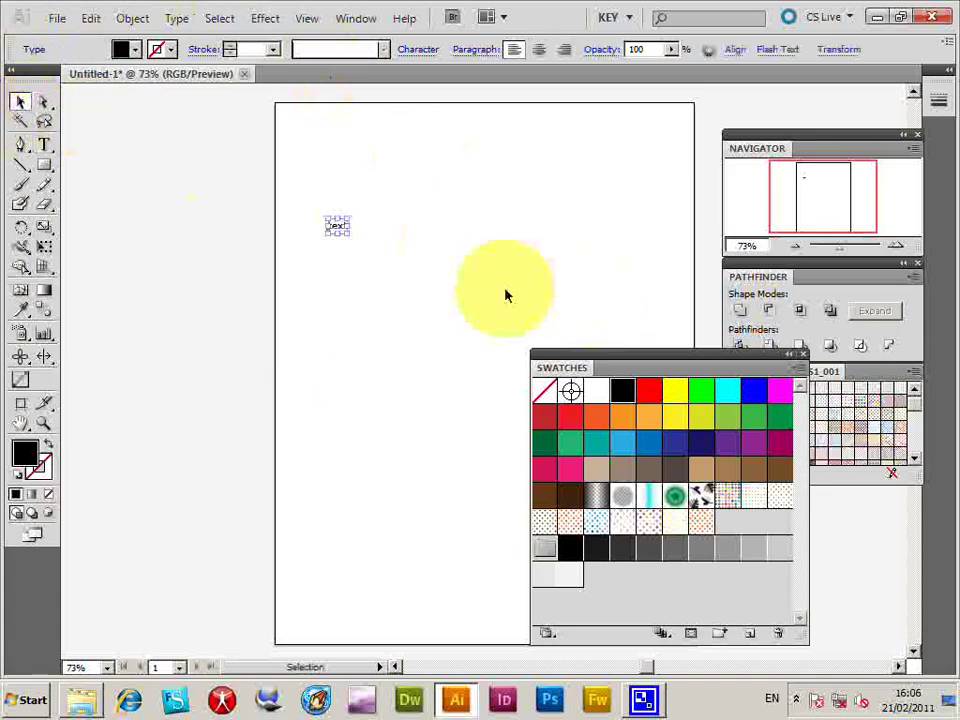
Step: Enlarge the "text" object, move it up-left, and fill it with the new polka-dot swatch
{"action": "left_click_drag", "start_coordinate": [350, 237], "coordinate": [650, 450]}
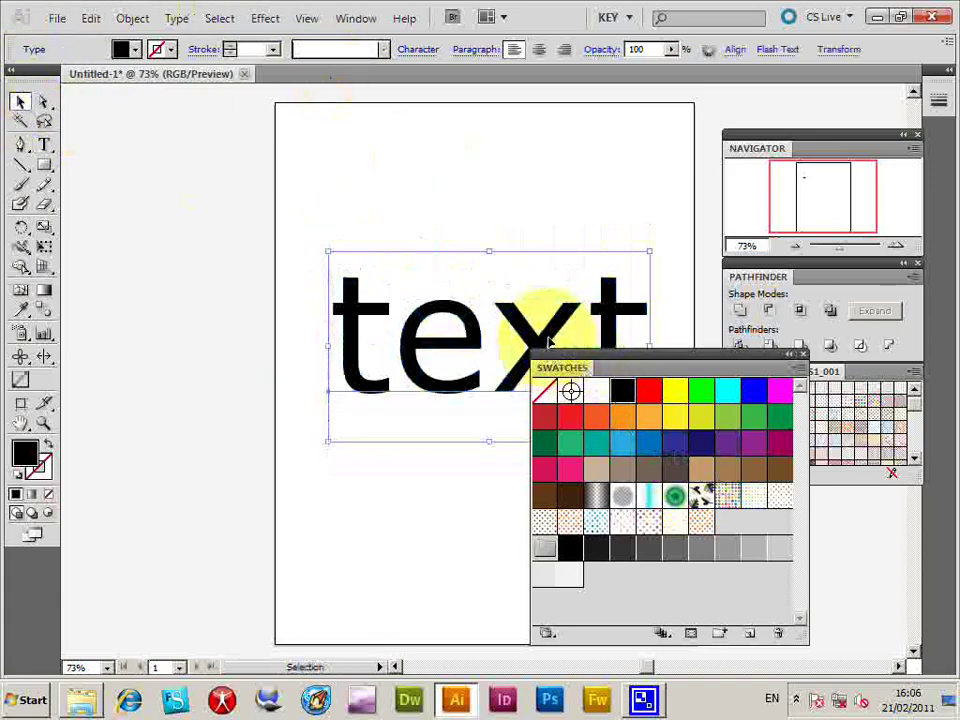
{"action": "left_click_drag", "start_coordinate": [550, 340], "coordinate": [418, 258]}
{"action": "left_click", "coordinate": [698, 522]}
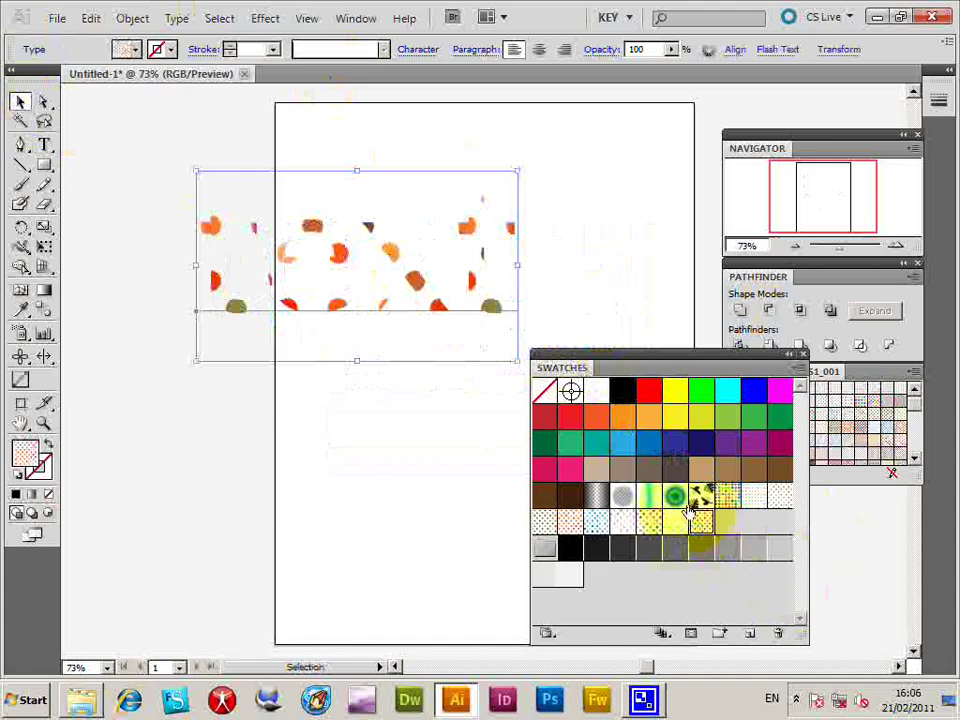
{"action": "left_click", "coordinate": [529, 291]}
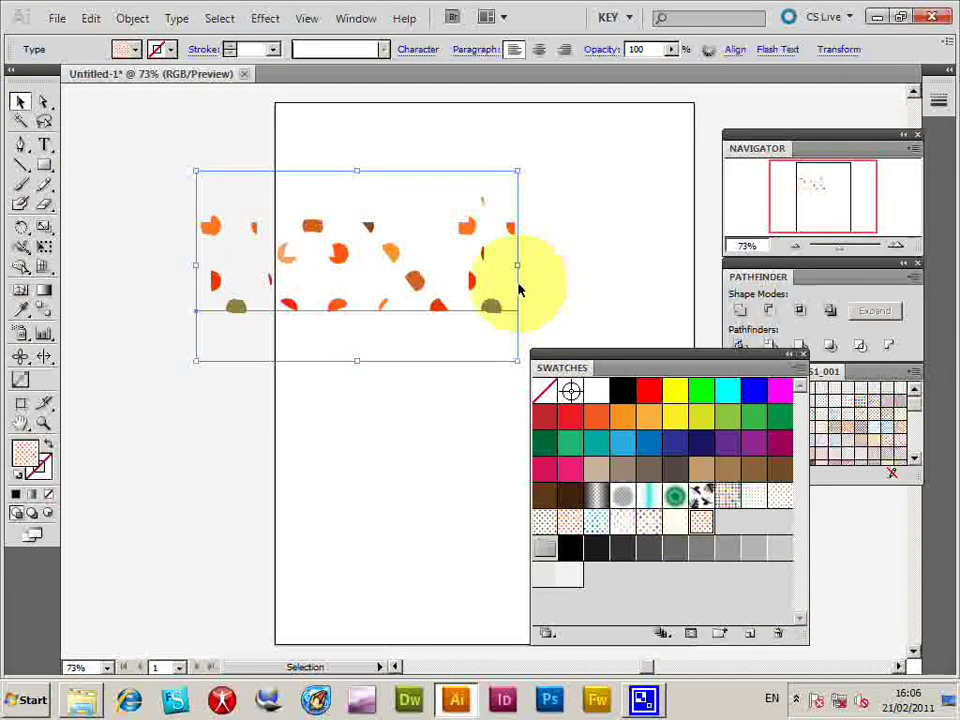
{"action": "left_click", "coordinate": [20, 100]}
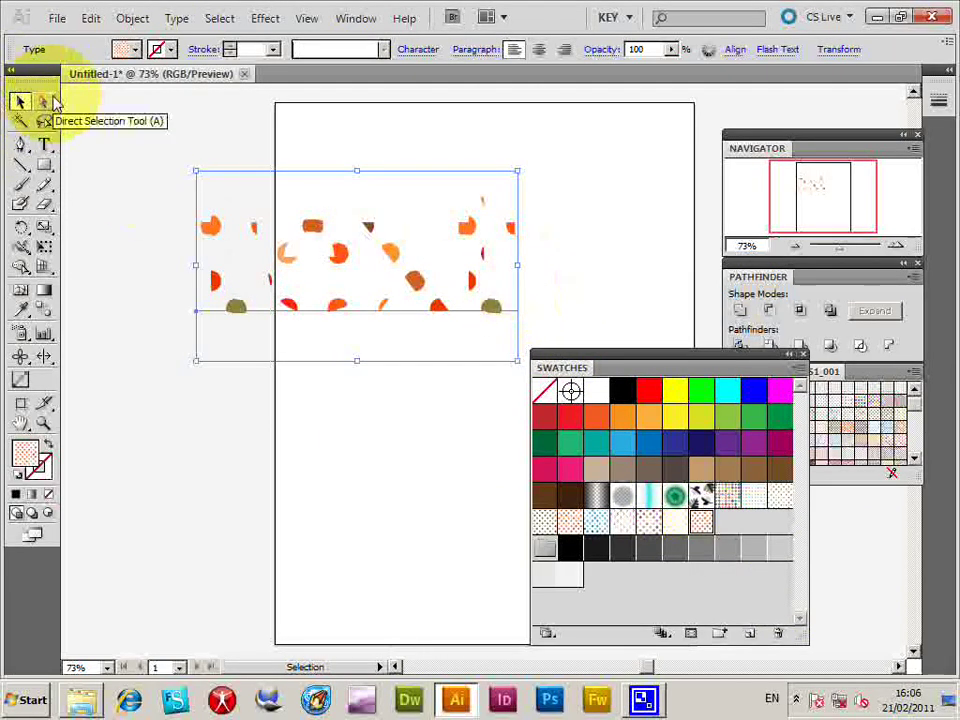